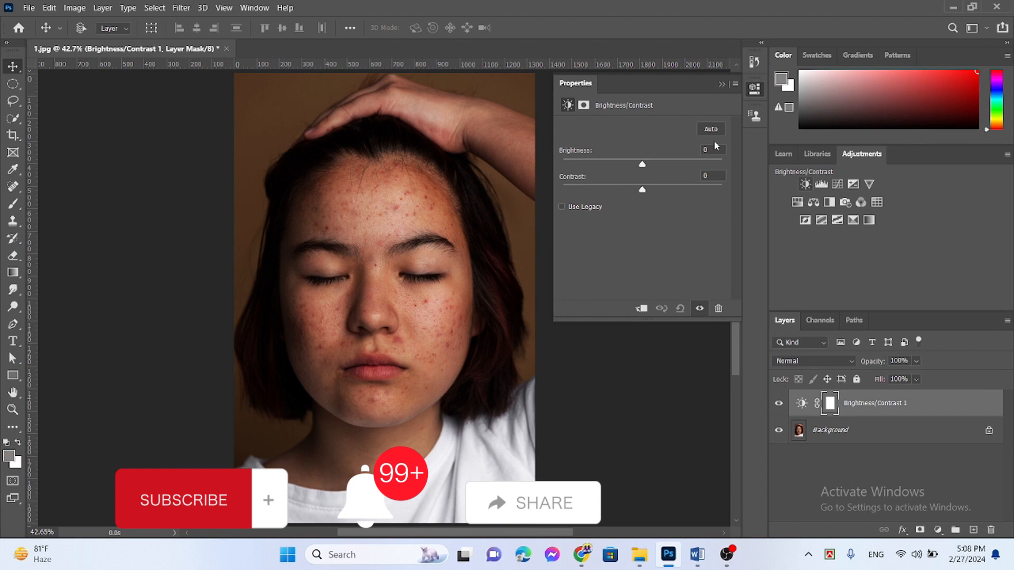
Step: Set the Brightness/Contrast adjustment to brightness 104 and contrast -50, and collapse its properties
drag(644, 166, 698, 168)
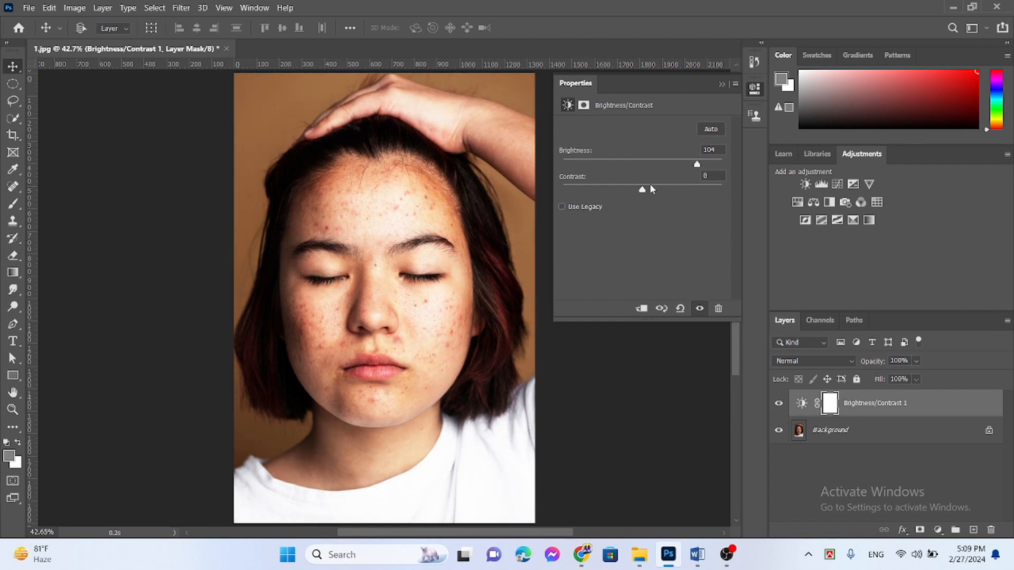
drag(645, 192, 571, 191)
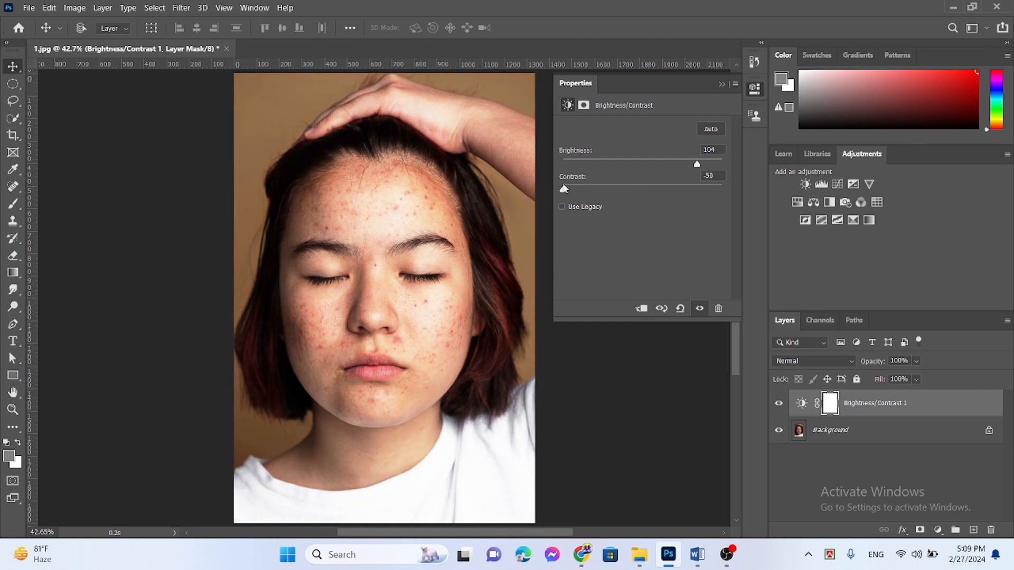
click(722, 84)
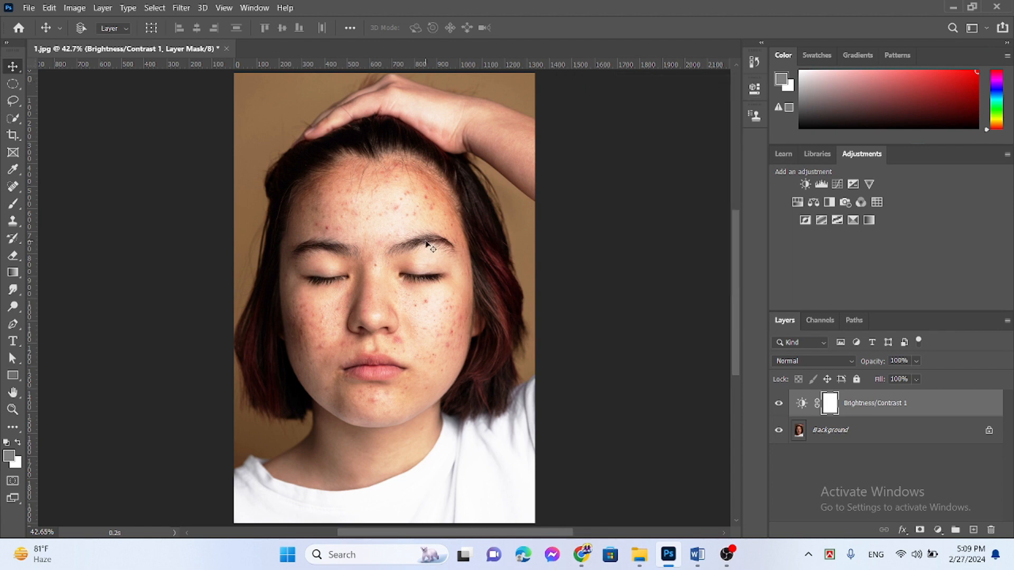
Step: Unlock the Background layer and merge it with the Brightness/Contrast 1 adjustment layer
key(ctrl+plus)
key(ctrl+plus)
key(ctrl+plus)
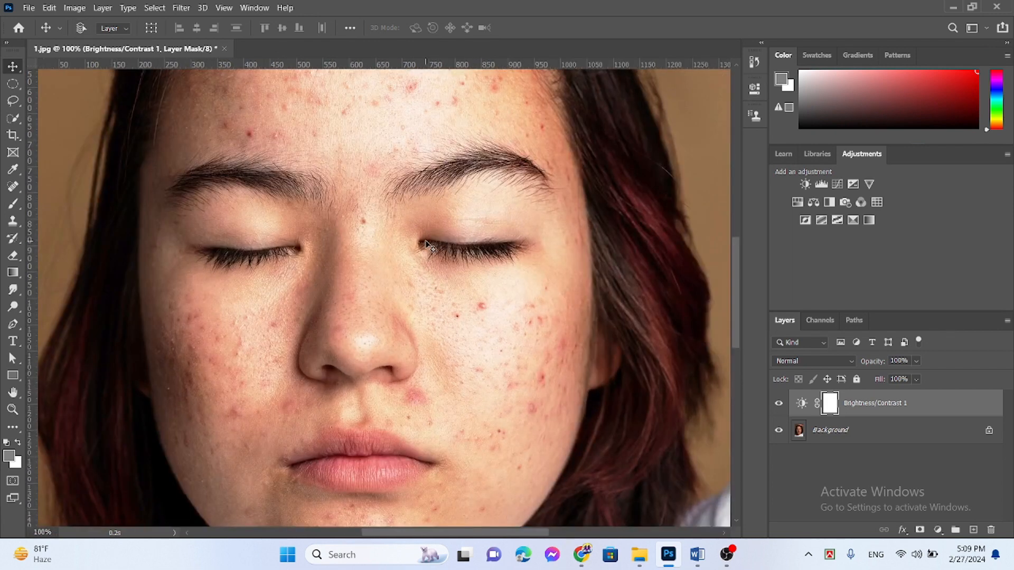
mouse_move(734, 313)
mouse_down()
mouse_move(729, 252)
mouse_move(735, 301)
mouse_up()
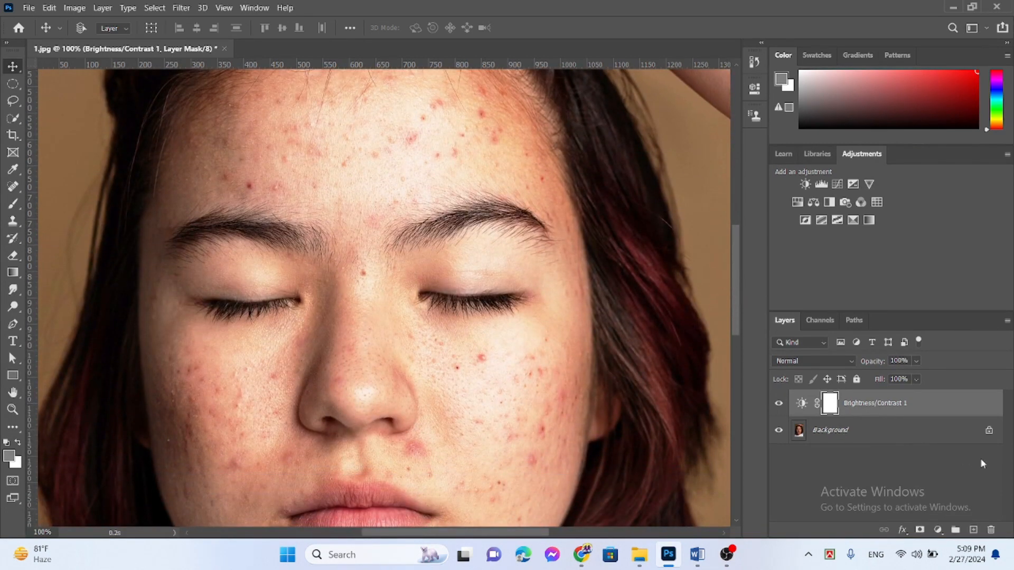
click(991, 430)
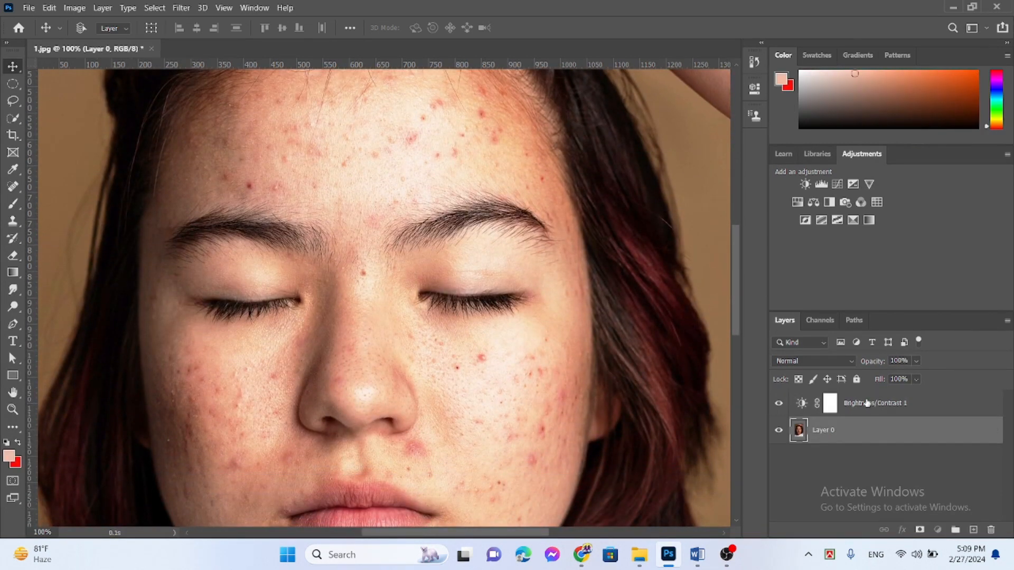
shift+click(868, 403)
right_click(883, 409)
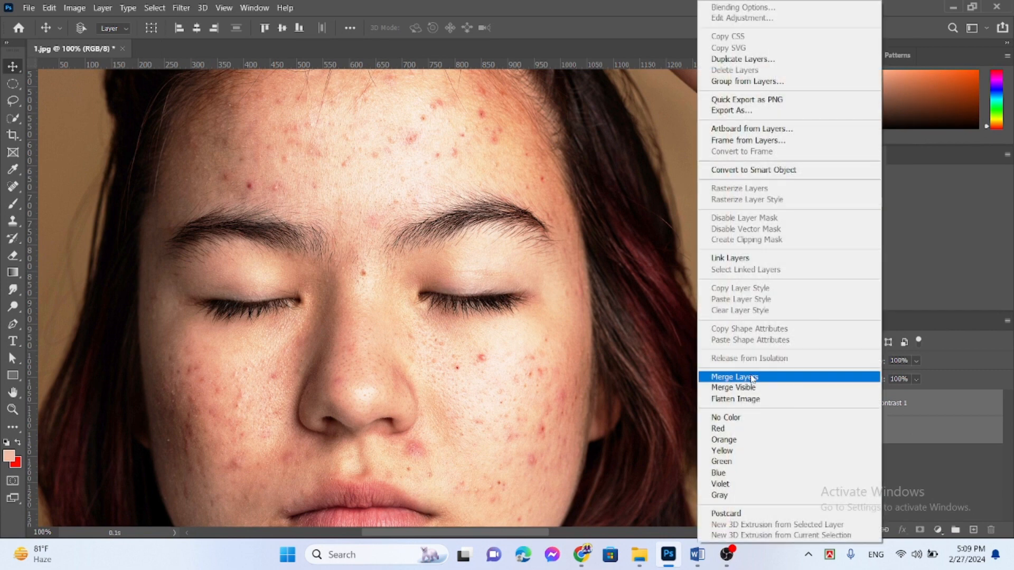
click(751, 378)
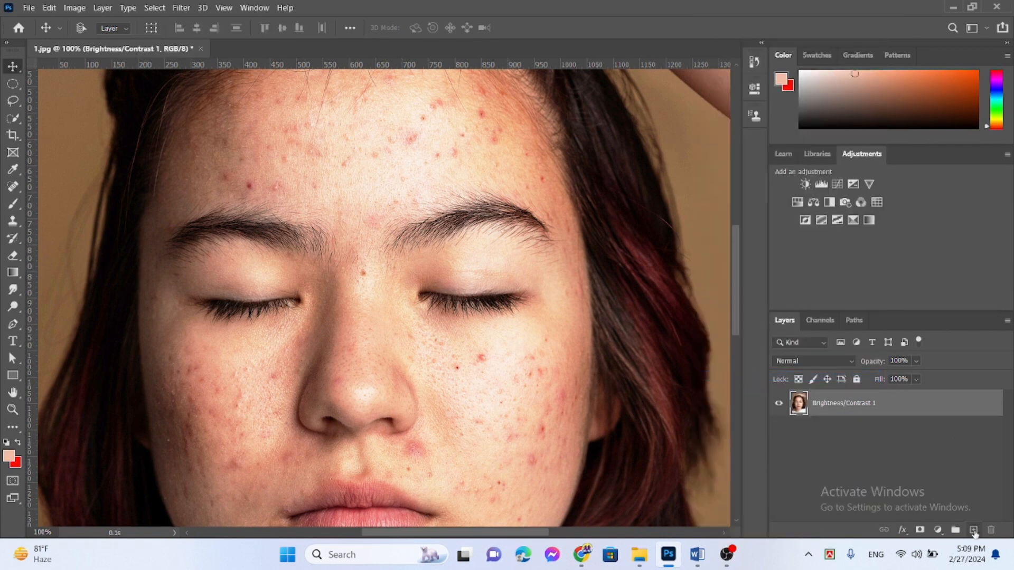
Step: Add a new empty layer above the merged photo and activate the Spot Healing Brush Tool
click(973, 530)
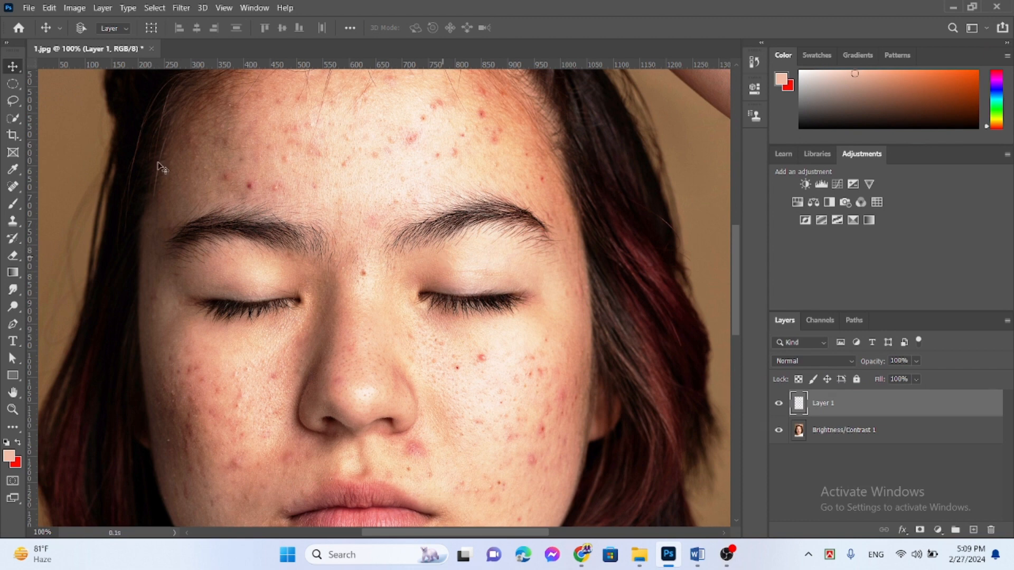
click(16, 185)
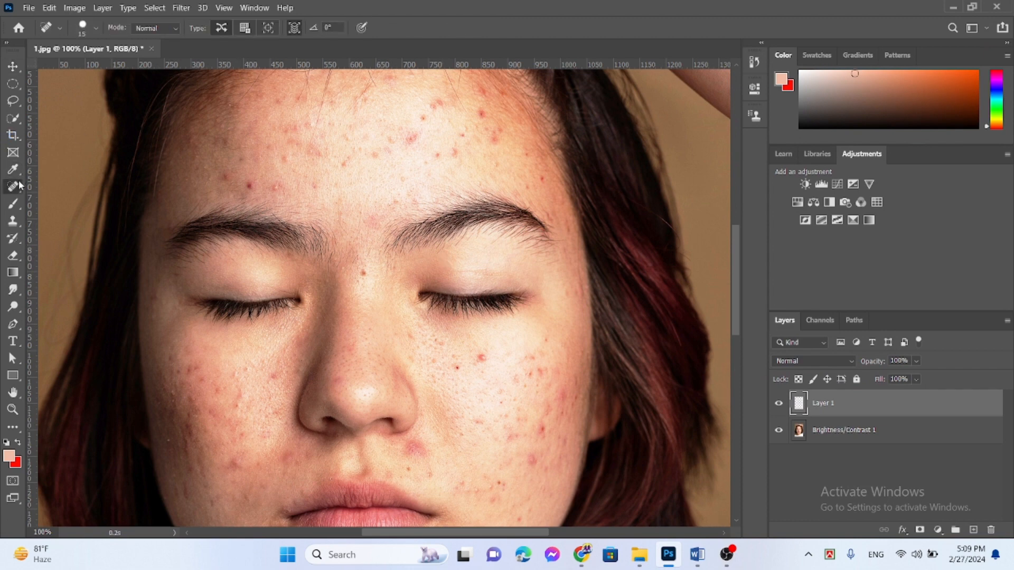
right_click(15, 189)
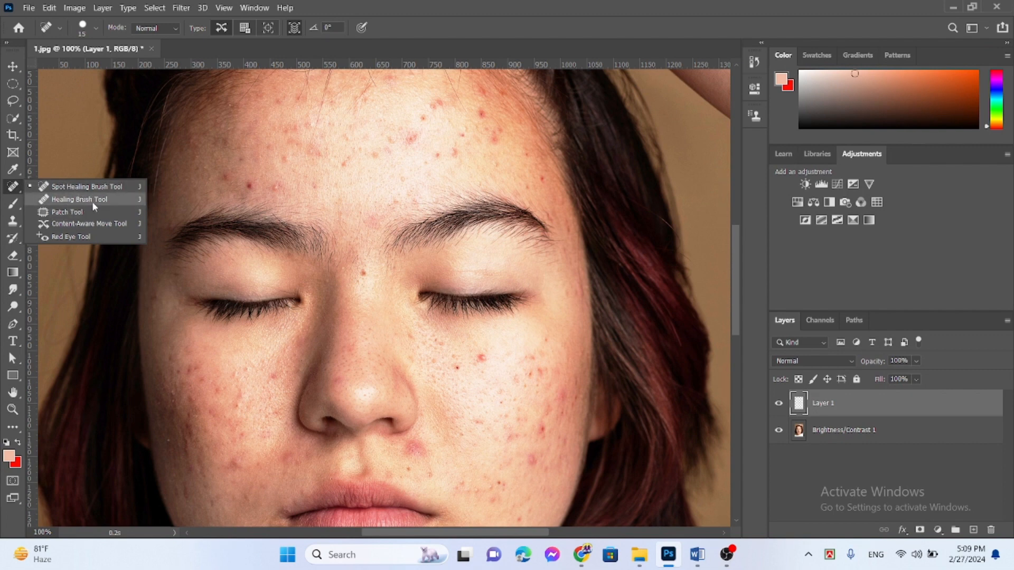
click(74, 191)
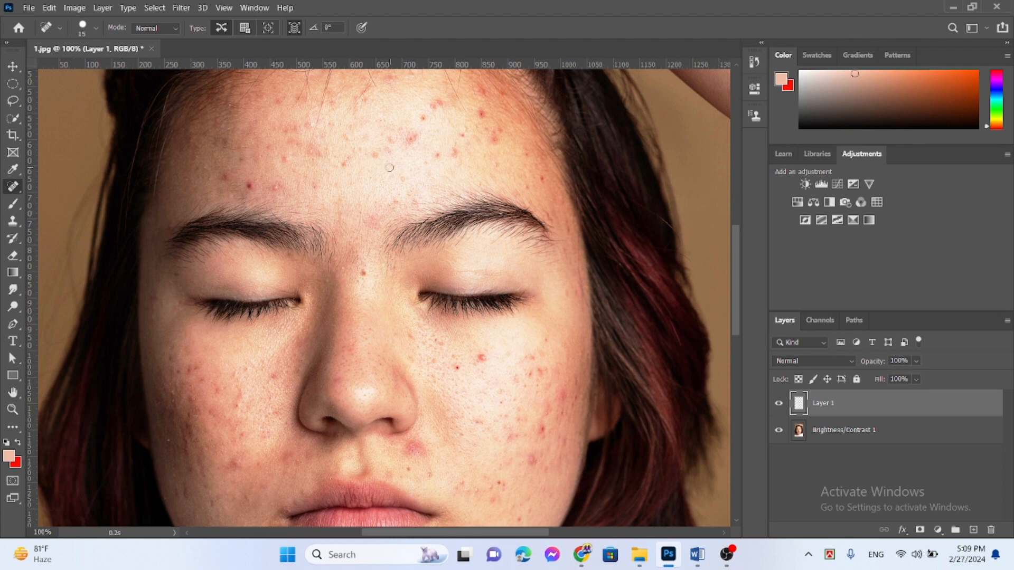
Step: Heal the large red blemish on the upper right of the forehead with the 15-pixel brush
drag(738, 280, 734, 255)
key(ctrl+plus)
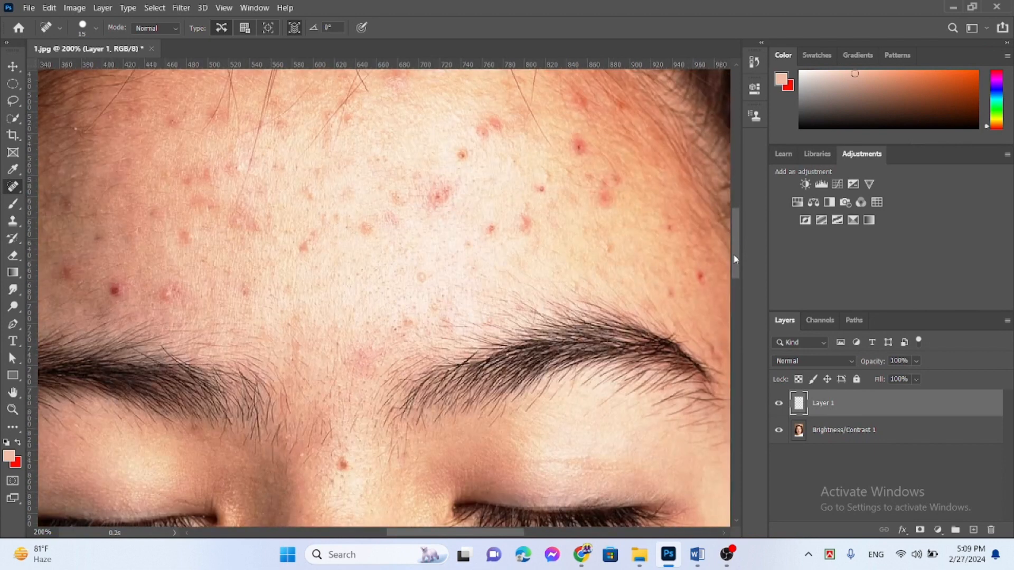
click(579, 150)
click(580, 143)
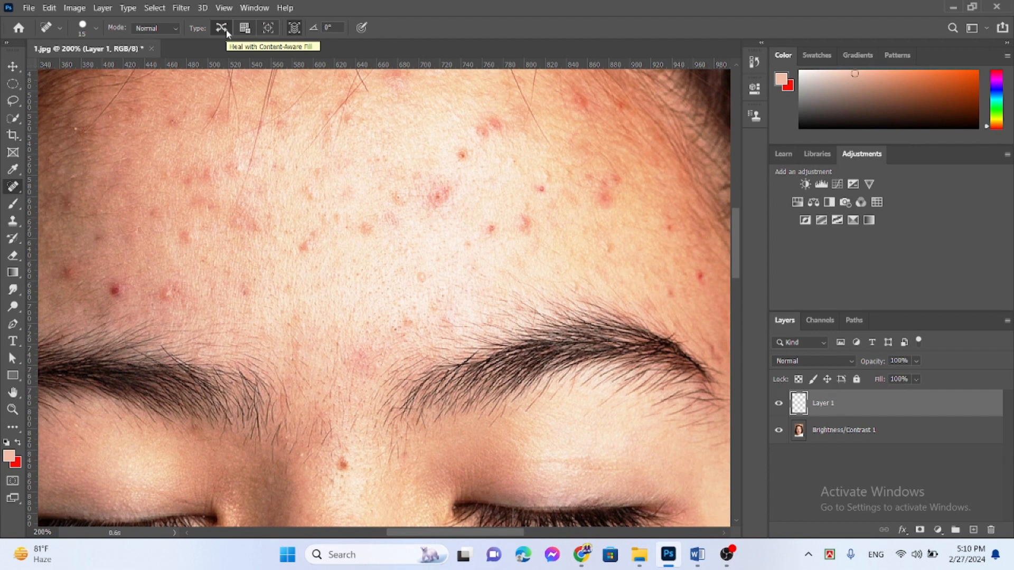
Step: With all layers sampled, heal the blemishes at the upper middle and on the right side of the forehead
click(295, 28)
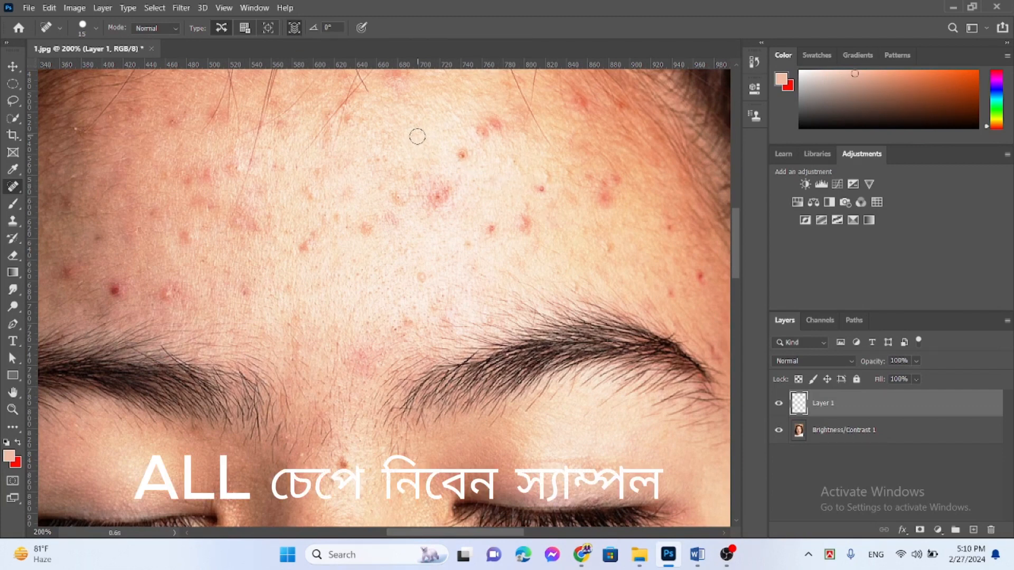
click(462, 155)
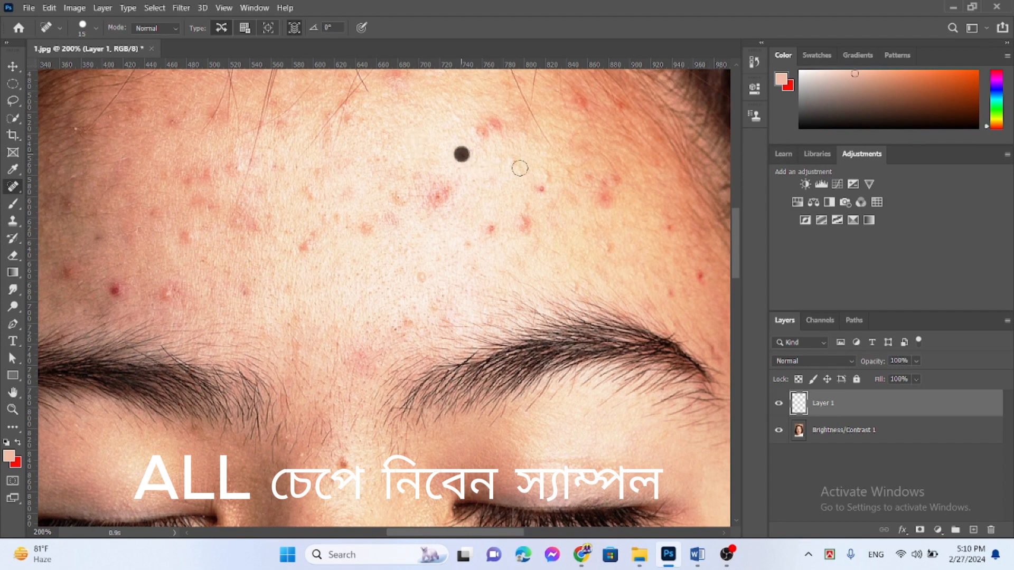
click(482, 133)
click(492, 124)
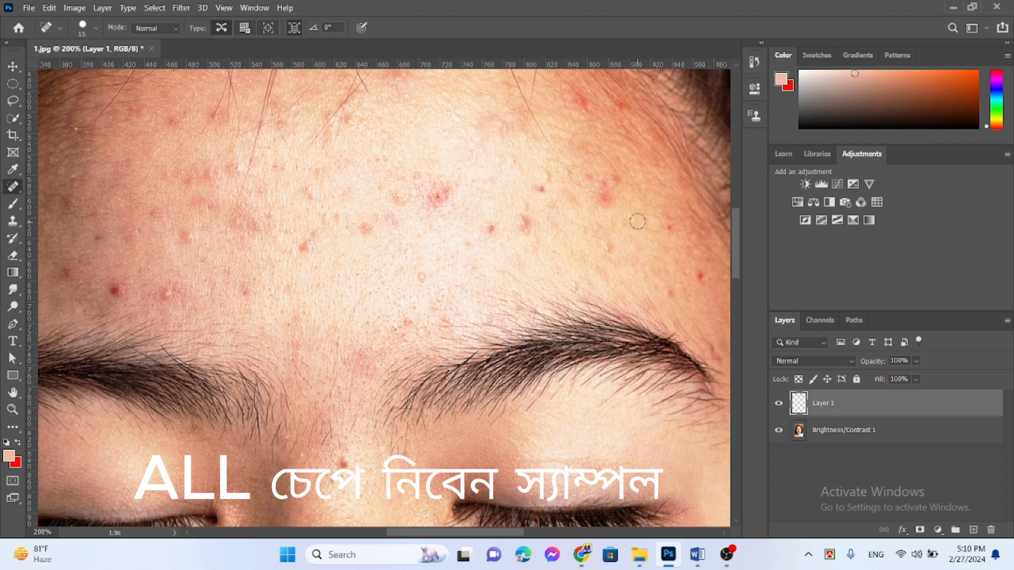
click(606, 196)
drag(616, 185, 580, 214)
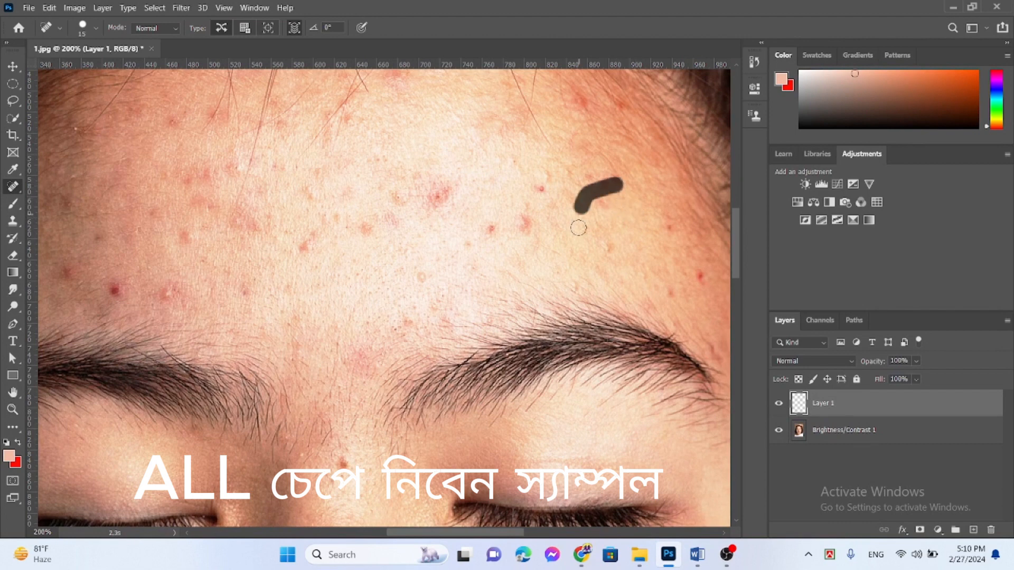
click(603, 201)
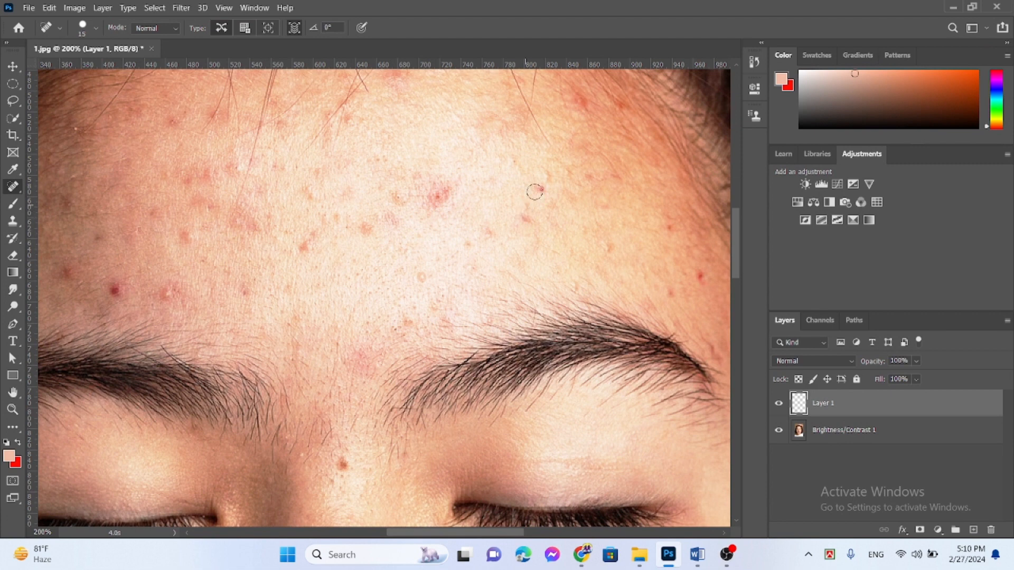
Step: Heal the red spots across the middle of the forehead, including the large patch at its center
drag(540, 187, 519, 217)
click(526, 218)
click(485, 227)
drag(439, 183, 442, 225)
click(448, 191)
click(428, 204)
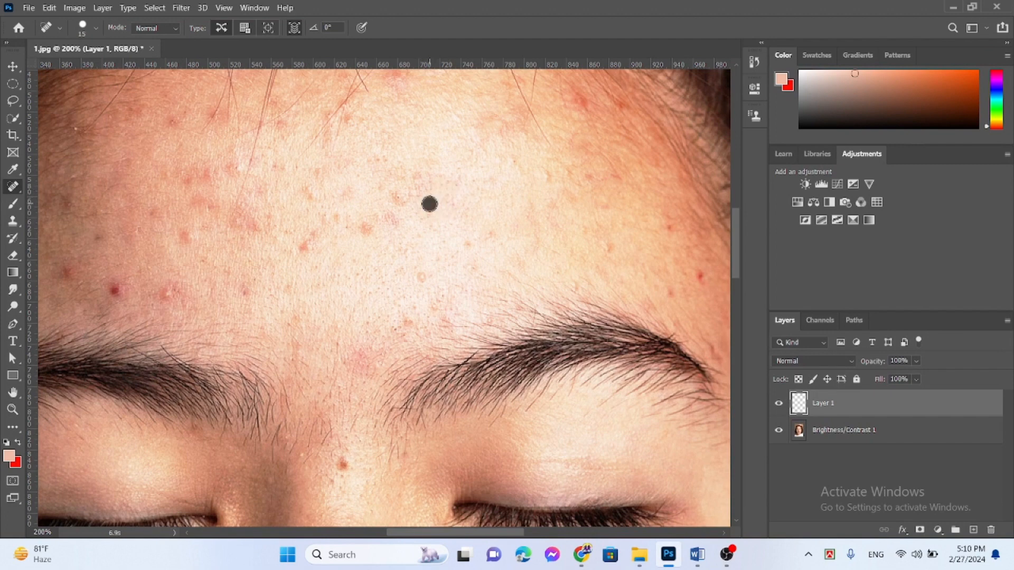
mouse_move(413, 176)
mouse_down()
mouse_move(423, 183)
mouse_move(396, 197)
mouse_move(391, 217)
mouse_up()
click(392, 219)
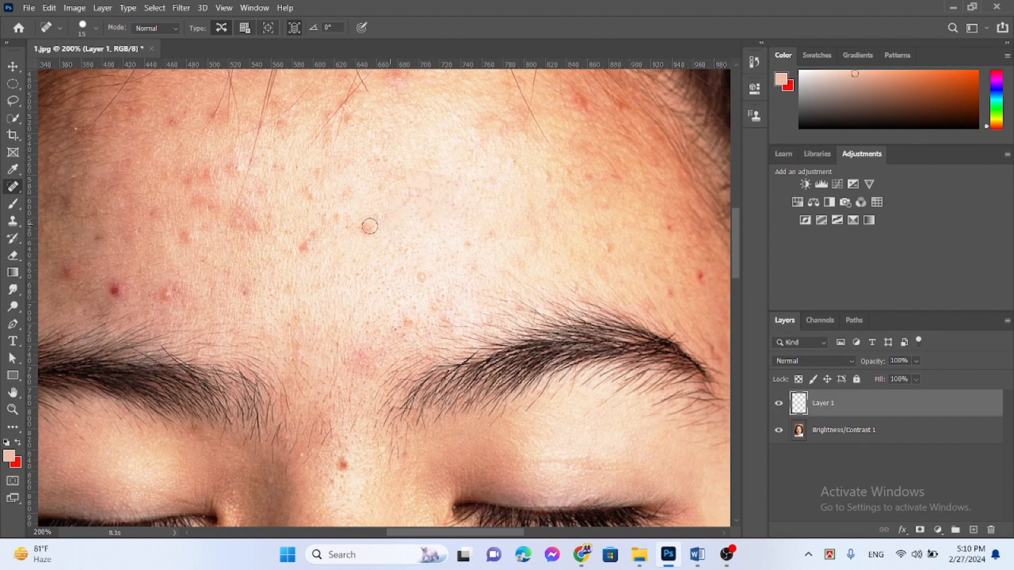
Step: Heal the blemishes from the center of the forehead to its left side above the left eyebrow
click(365, 227)
drag(312, 234, 305, 249)
click(304, 249)
click(337, 248)
click(165, 286)
click(236, 280)
click(246, 289)
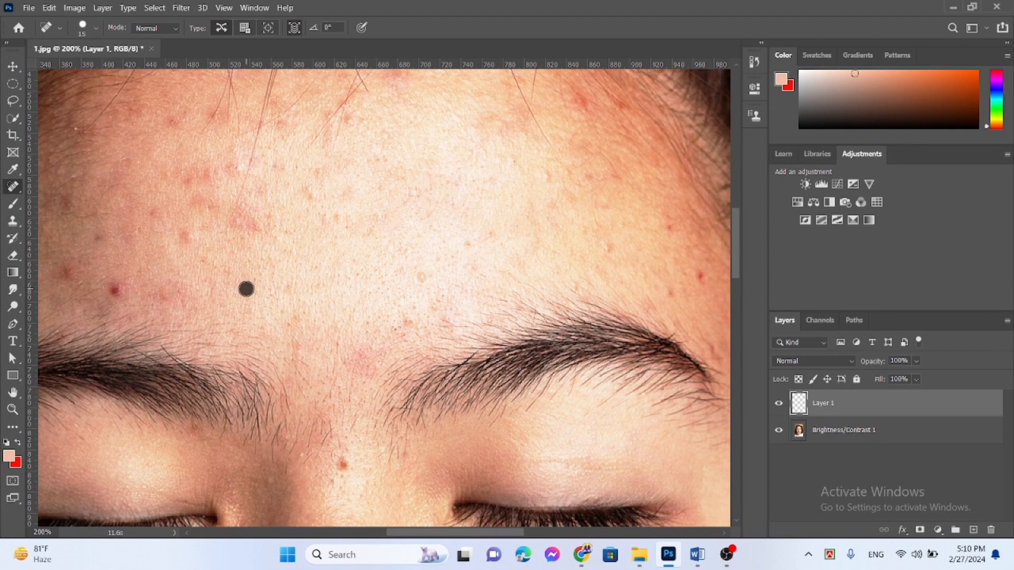
click(185, 234)
click(65, 273)
Step: Heal the mole between the eyebrows and the two spots near the right temple
click(342, 464)
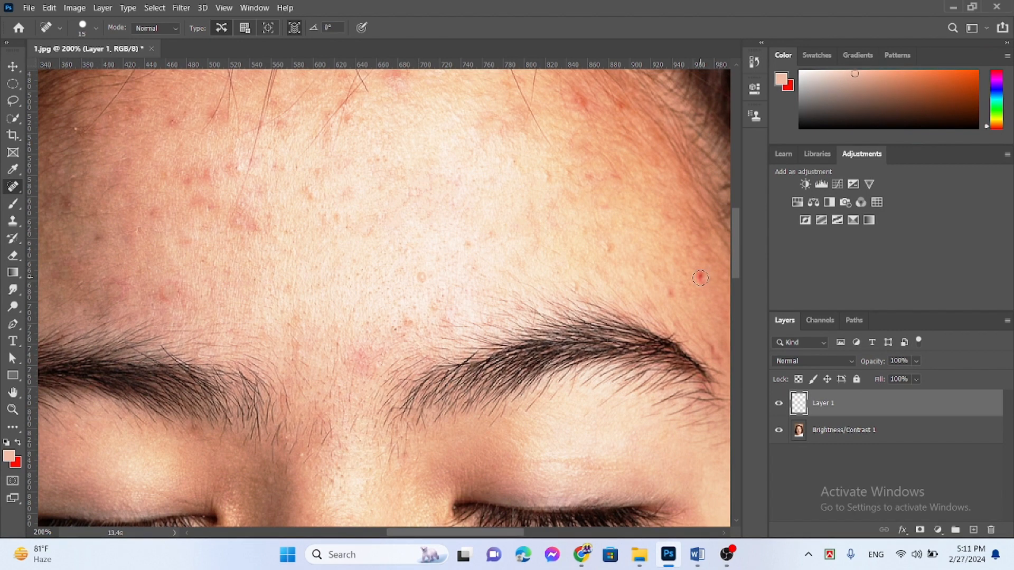
click(701, 278)
click(671, 296)
Step: Heal the red blemishes on the upper right cheek below the eye, including the small dark red spot
drag(735, 240, 744, 291)
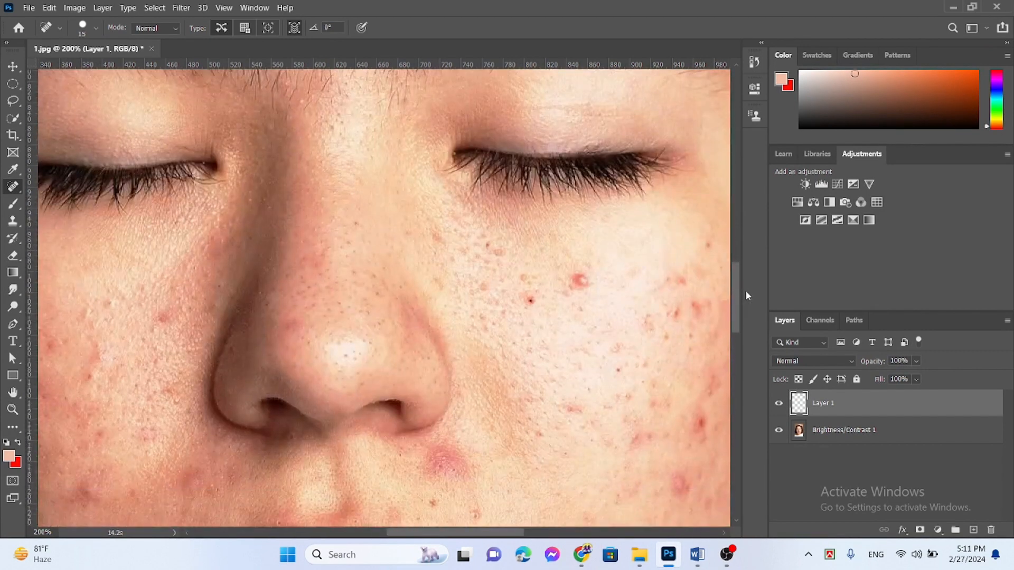
click(580, 279)
click(580, 279)
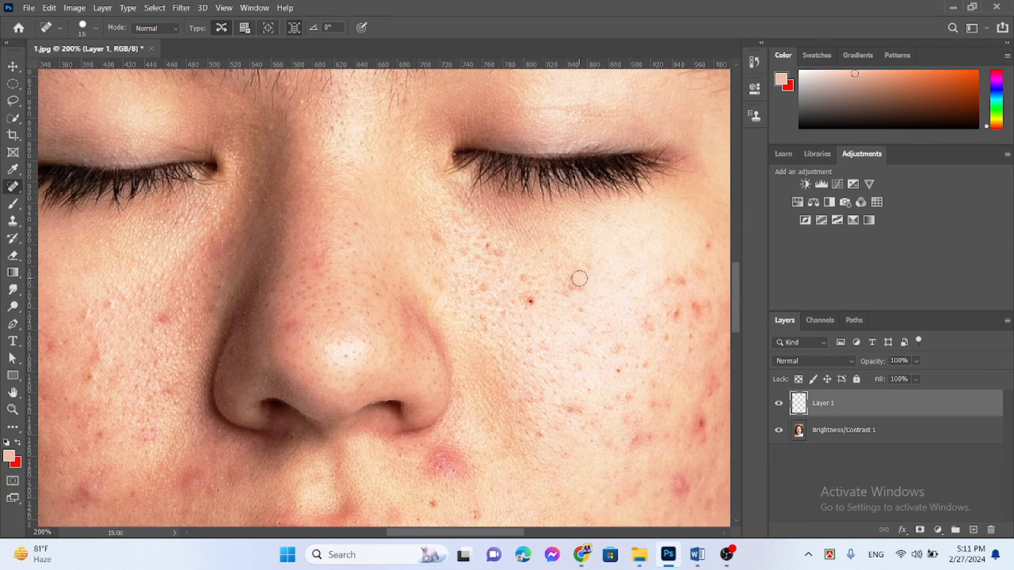
drag(574, 287, 589, 358)
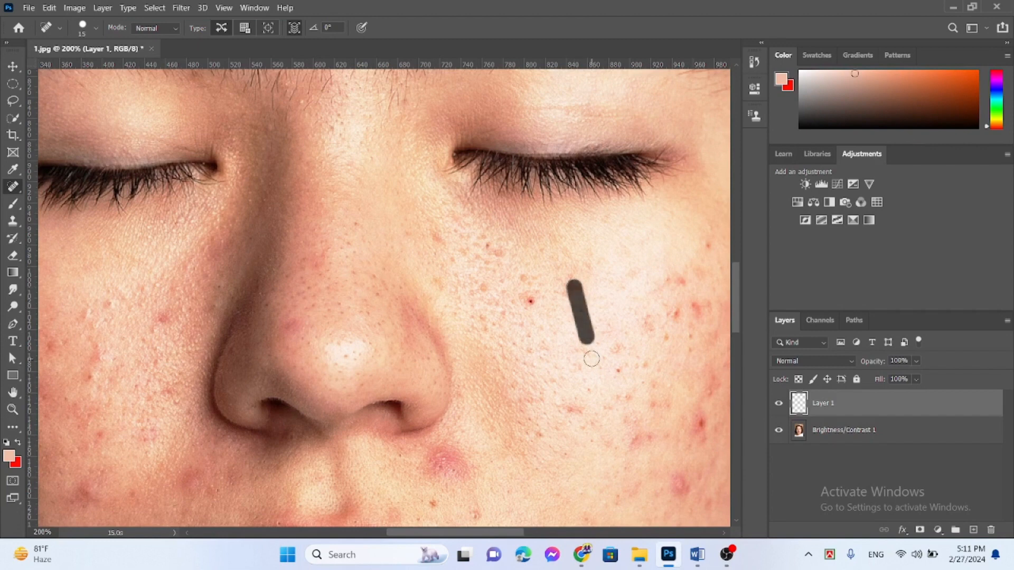
click(532, 302)
click(531, 301)
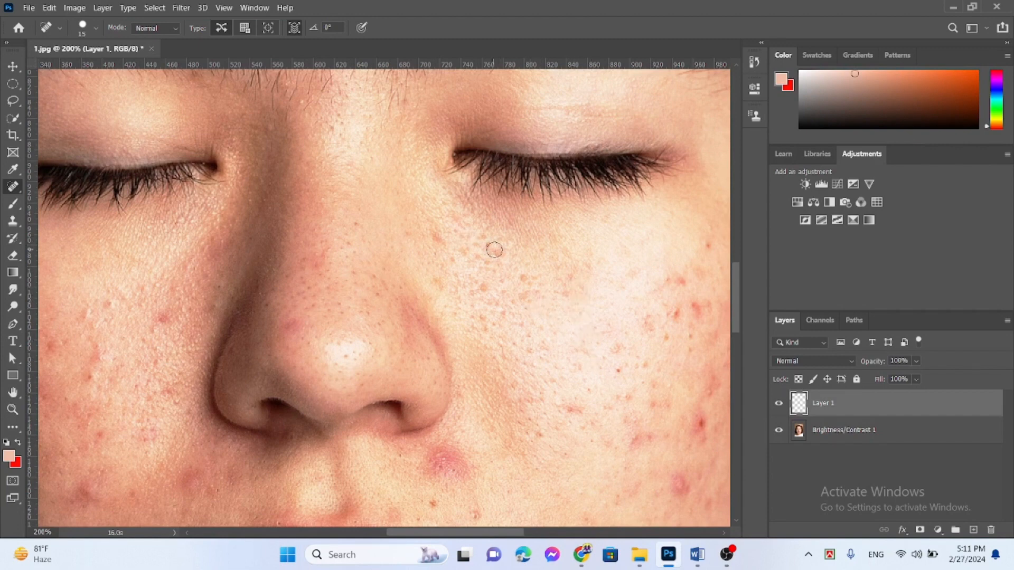
Step: Heal the fine spots beneath the right eye and the blemishes on the outer right cheek
drag(483, 245, 533, 277)
click(683, 283)
click(667, 278)
click(668, 338)
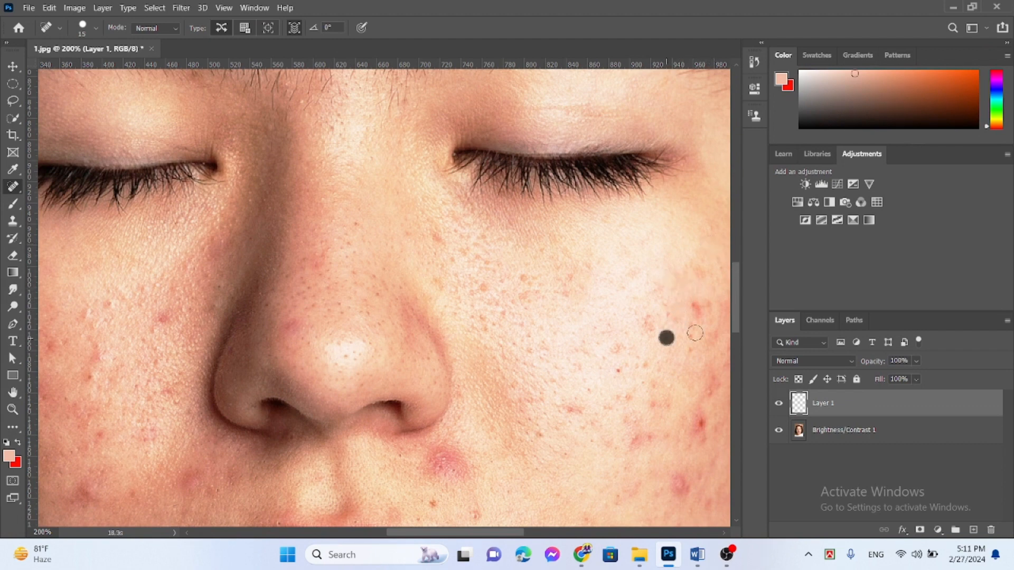
click(696, 306)
Step: Heal the red blemishes on the lower outer right cheek and the patch beside the right nostril
scroll(740, 306, down, 4)
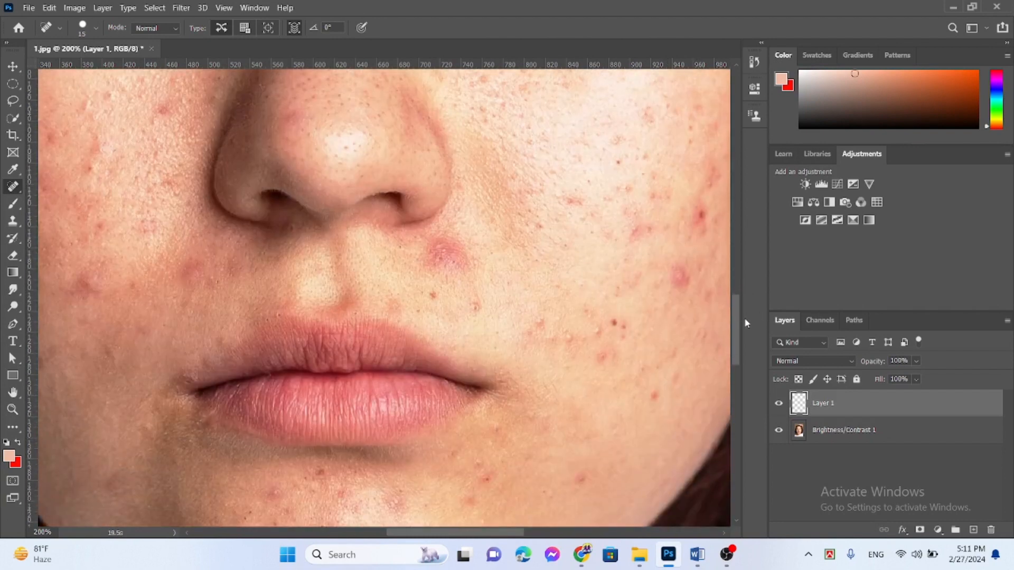
click(705, 214)
drag(701, 211, 700, 243)
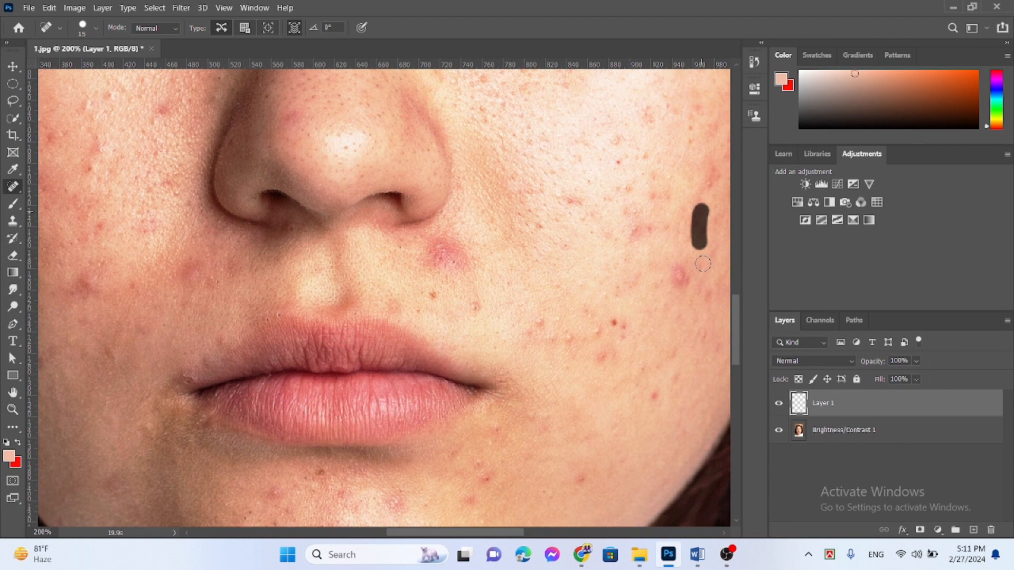
click(680, 280)
drag(633, 230, 639, 230)
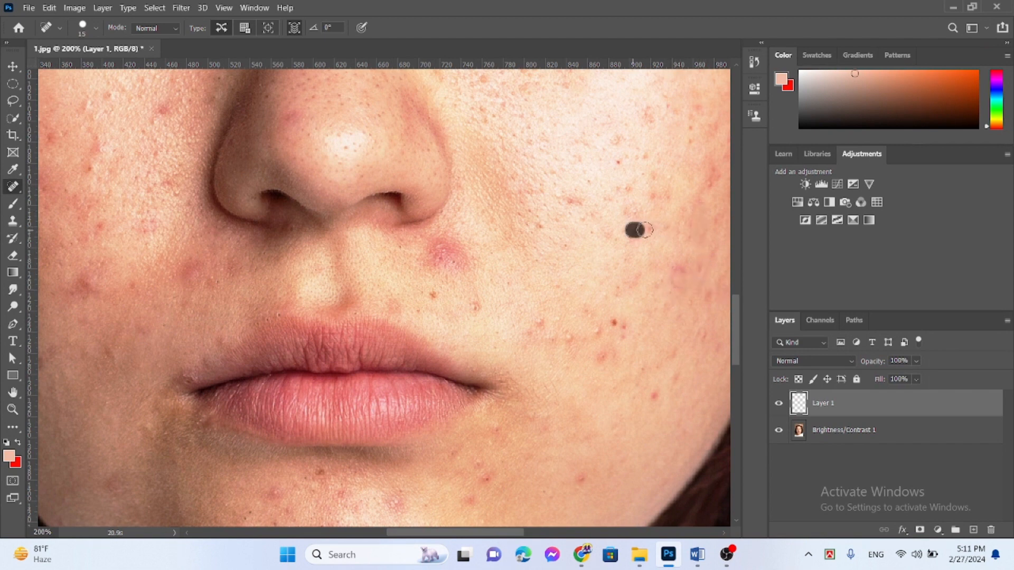
mouse_move(444, 246)
mouse_down()
mouse_move(451, 271)
mouse_move(463, 253)
mouse_move(433, 247)
mouse_move(463, 255)
mouse_move(437, 234)
mouse_up()
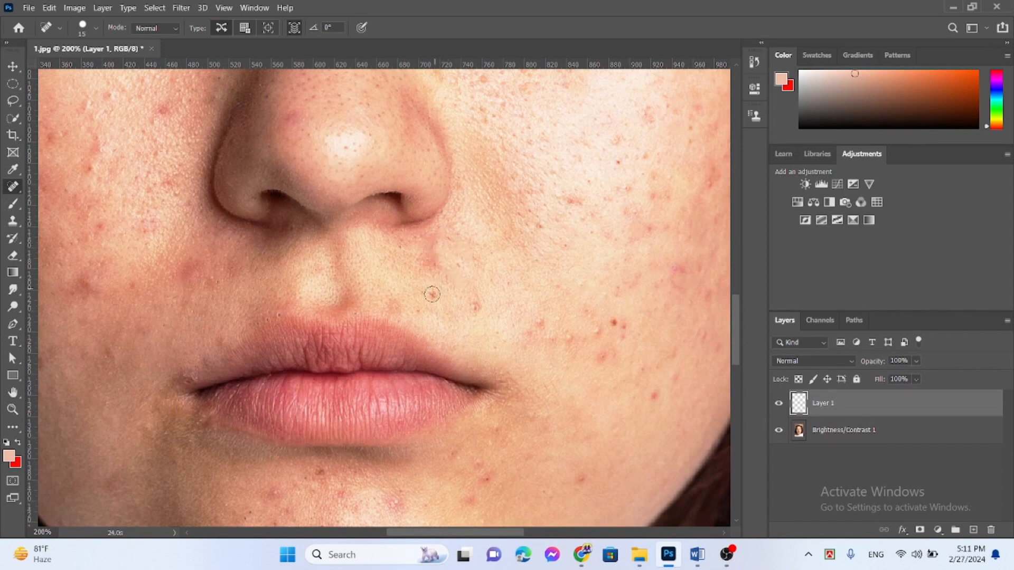
Step: Heal the spots above the right corner of the mouth and across the lower right cheek toward the jaw
click(432, 294)
click(476, 306)
click(569, 338)
click(602, 356)
mouse_move(602, 356)
mouse_down()
mouse_move(631, 346)
mouse_move(615, 319)
mouse_up()
click(612, 318)
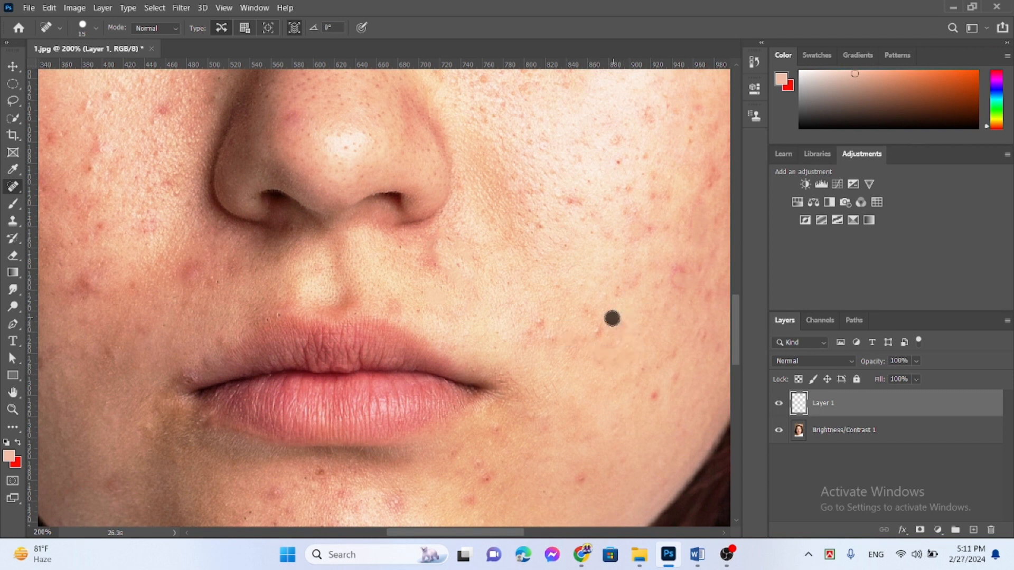
click(657, 396)
Step: Heal the blemishes on the upper outer part of the left cheek
scroll(740, 333, down, 3)
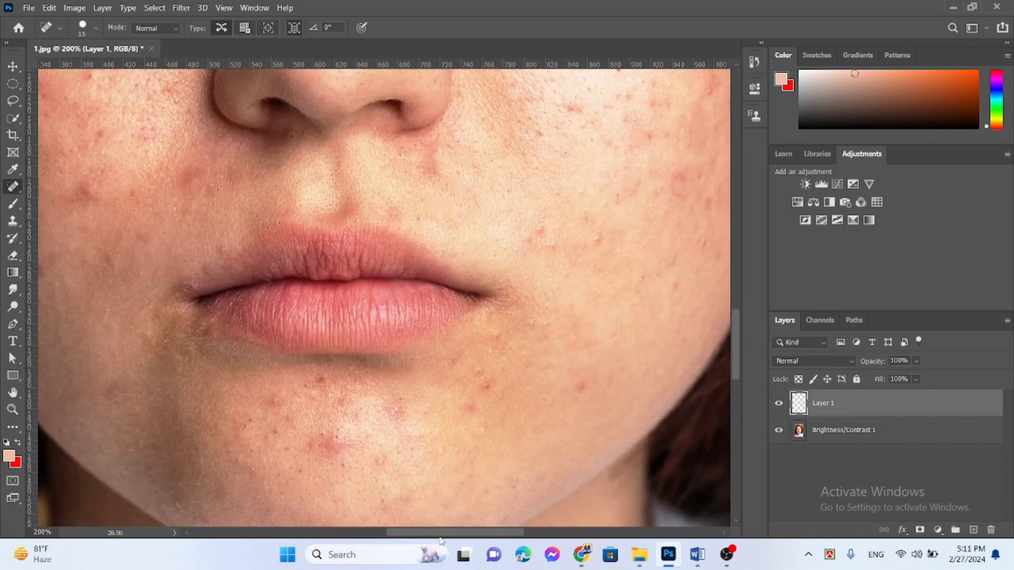
drag(442, 535, 403, 538)
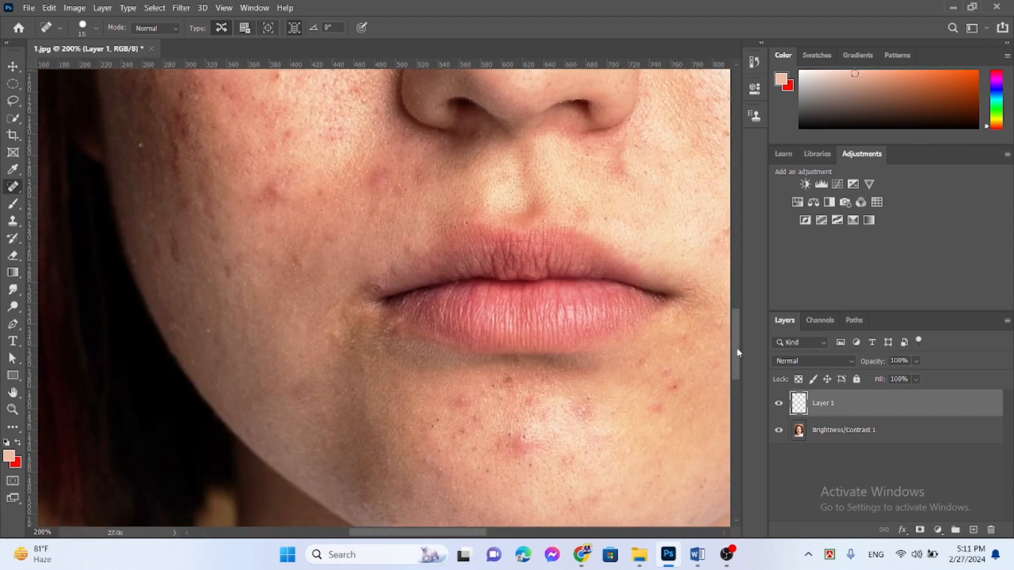
drag(737, 353, 740, 308)
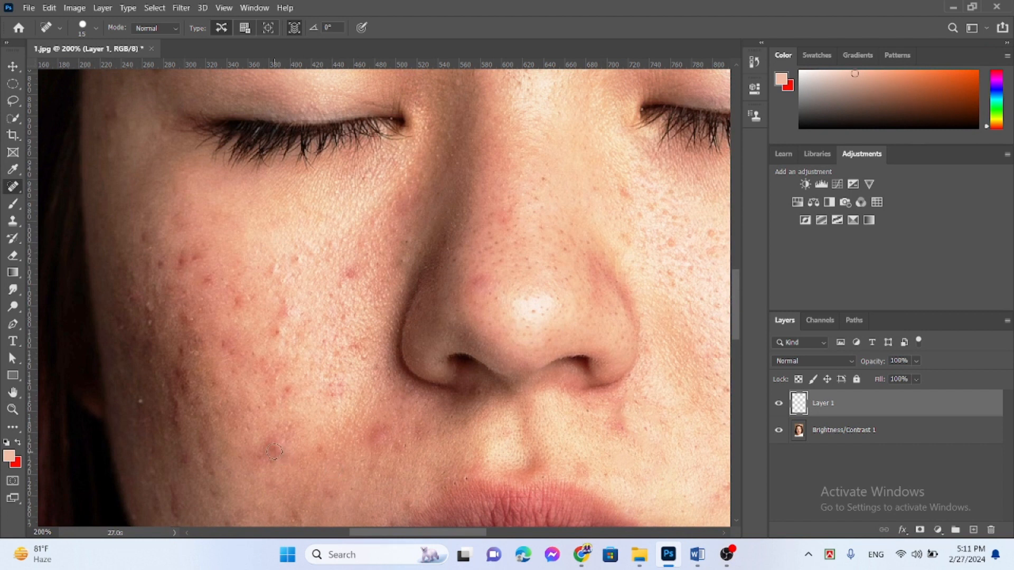
drag(179, 248, 194, 257)
drag(144, 231, 183, 291)
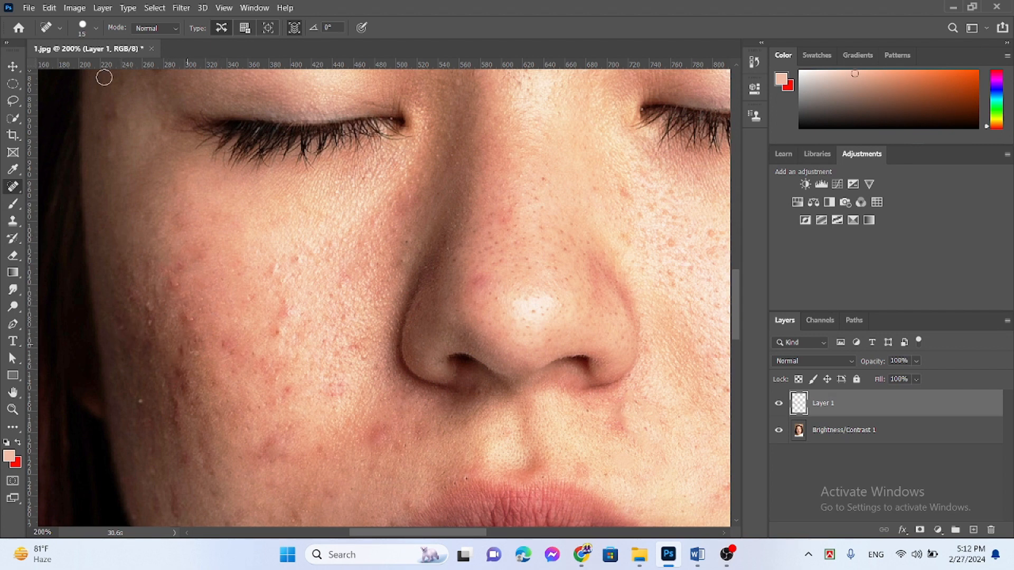
Step: Set the Spot Healing Brush mode to Lighten and heal the dark marks along the outer left cheek
click(176, 26)
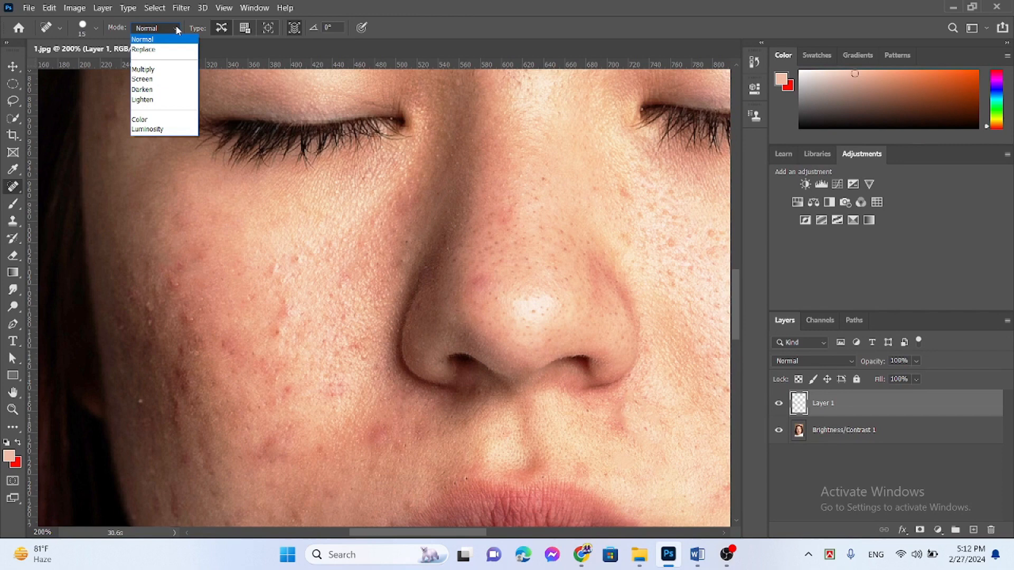
click(157, 99)
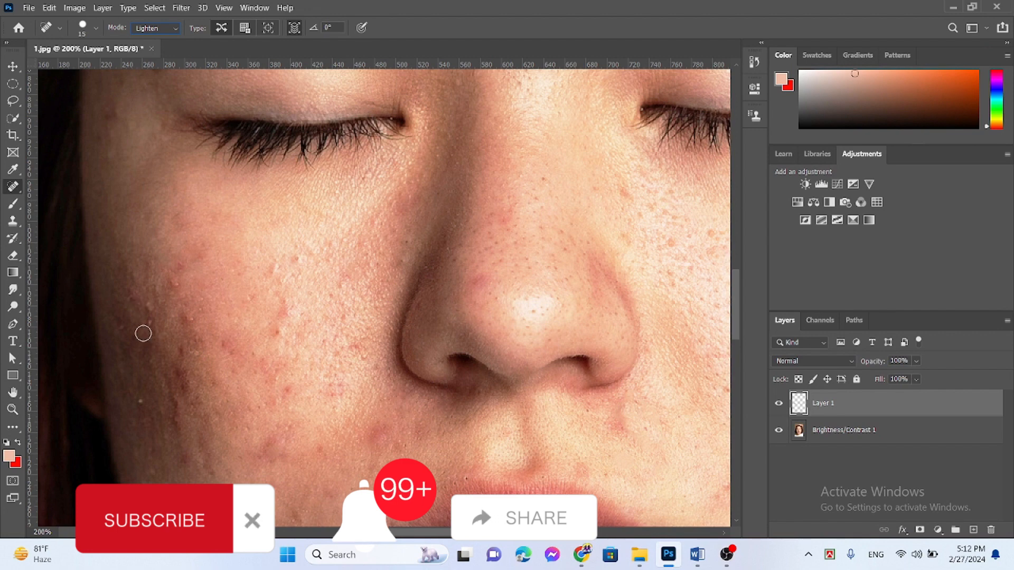
drag(136, 316, 143, 350)
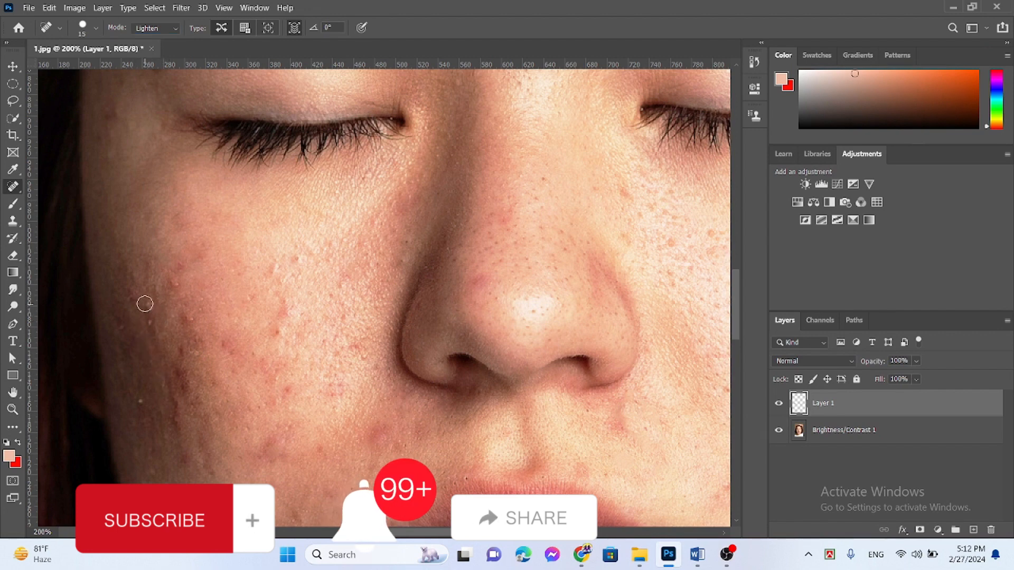
mouse_move(145, 304)
mouse_down()
mouse_move(154, 376)
mouse_move(170, 404)
mouse_up()
drag(188, 316, 174, 419)
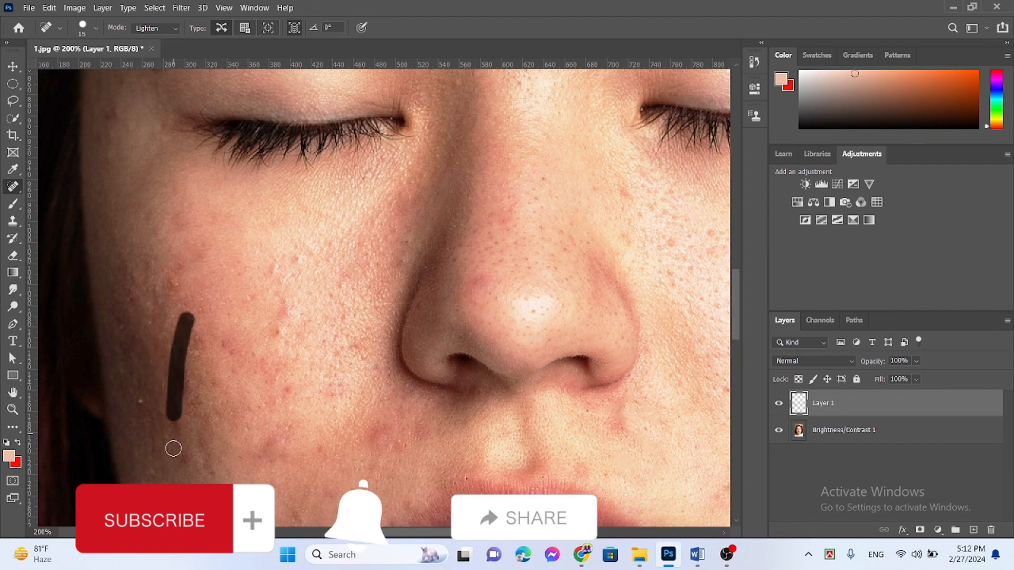
drag(223, 337, 250, 363)
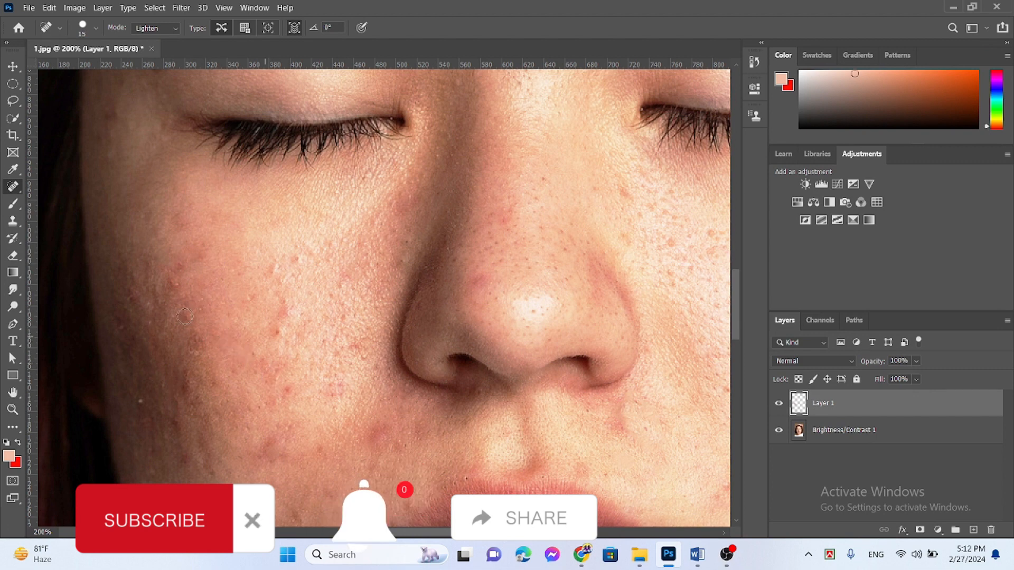
Step: Heal the remaining bumps and dark patches on the lower outer left cheek and the red spots near its centre
click(189, 319)
click(166, 399)
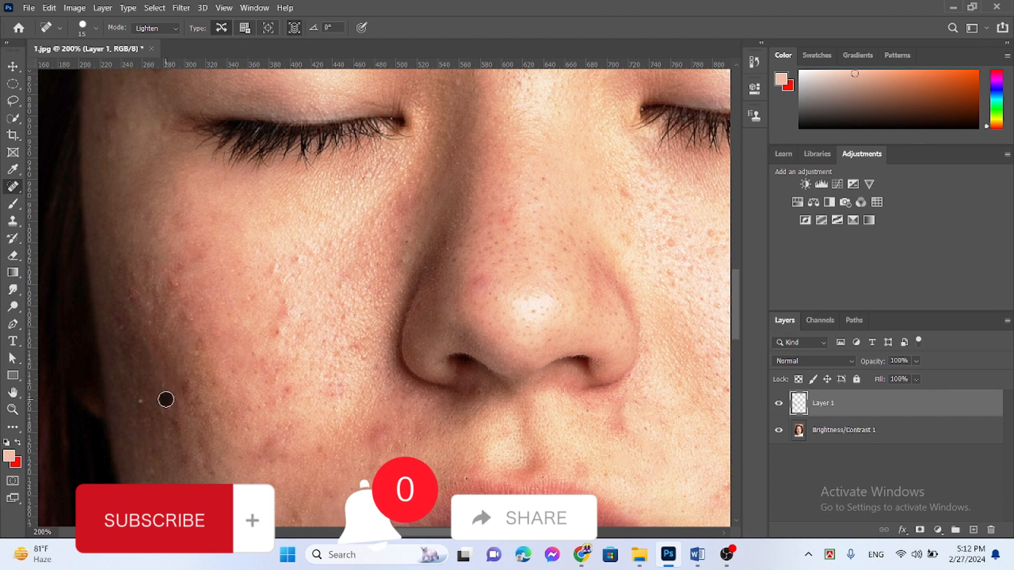
drag(166, 400, 190, 470)
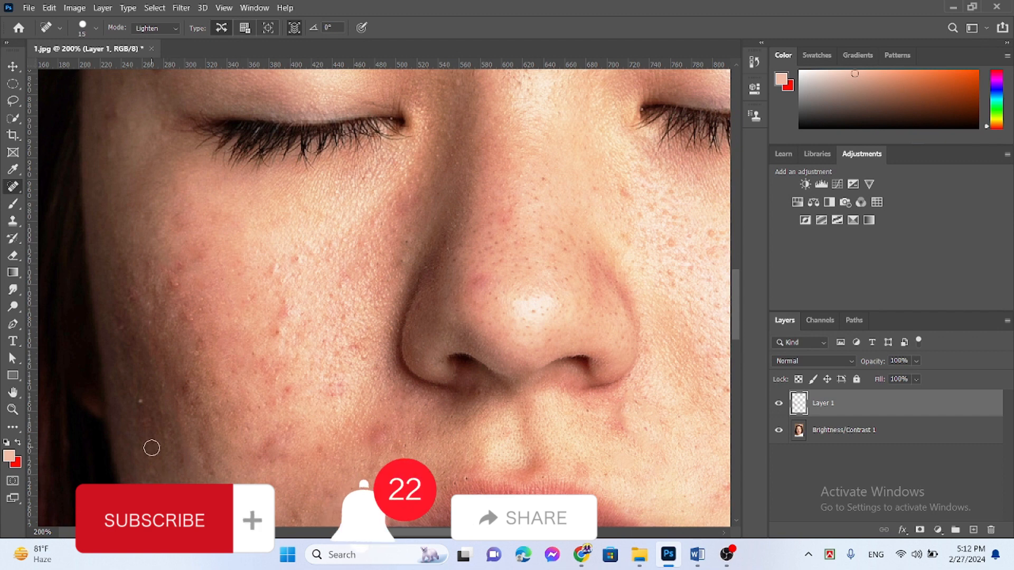
drag(195, 336, 222, 389)
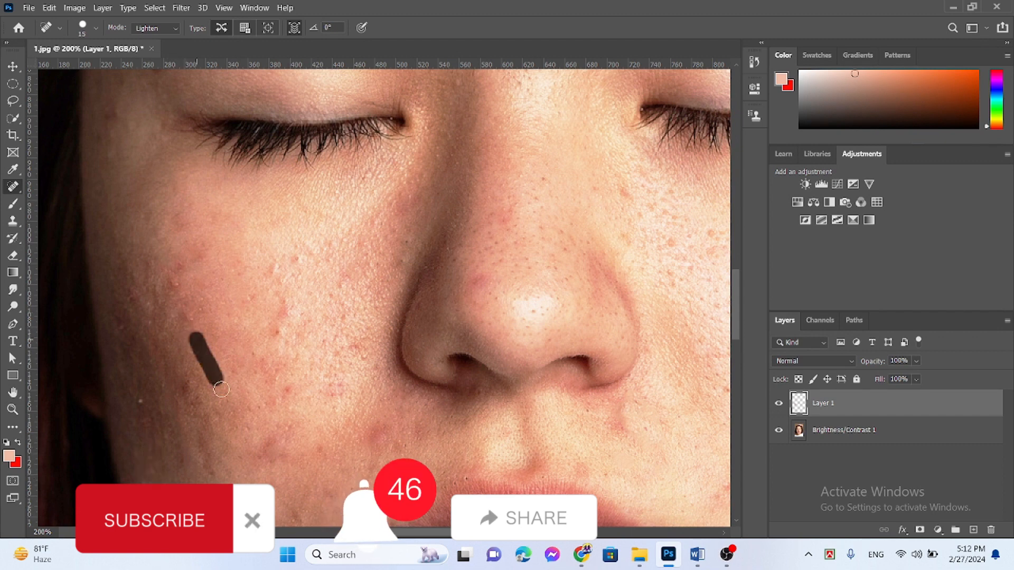
drag(169, 278, 191, 364)
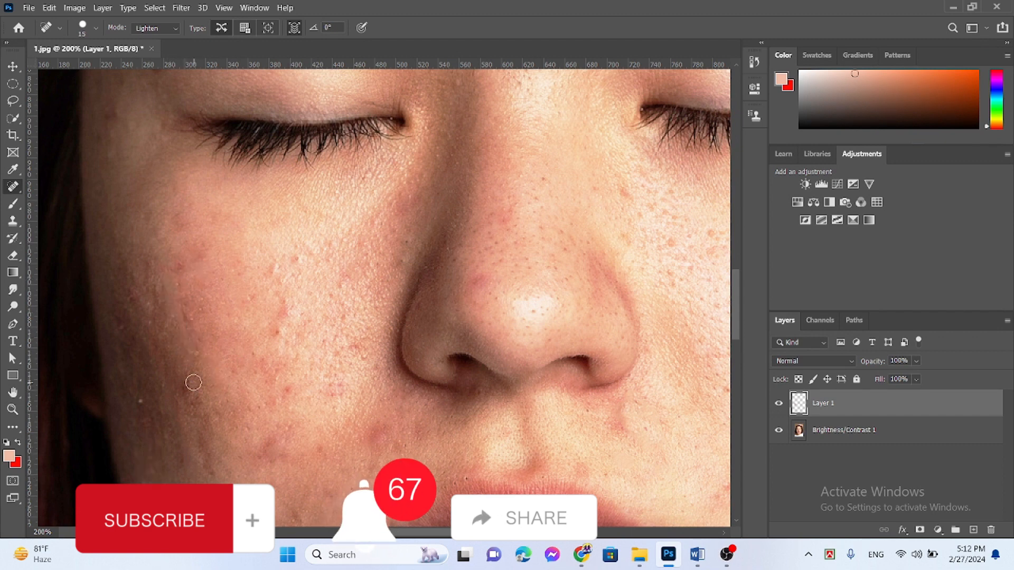
drag(195, 299, 188, 402)
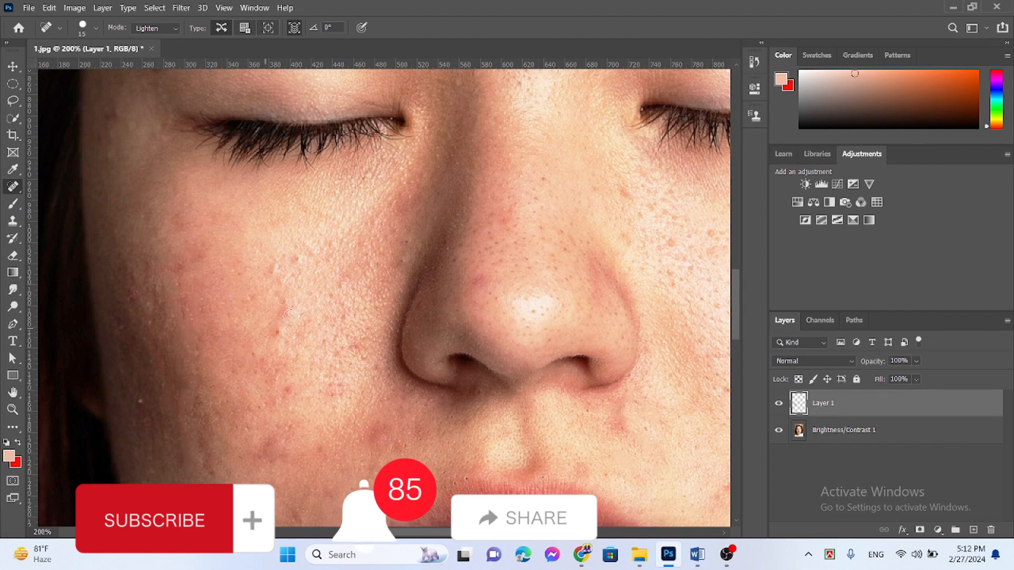
drag(289, 302, 256, 392)
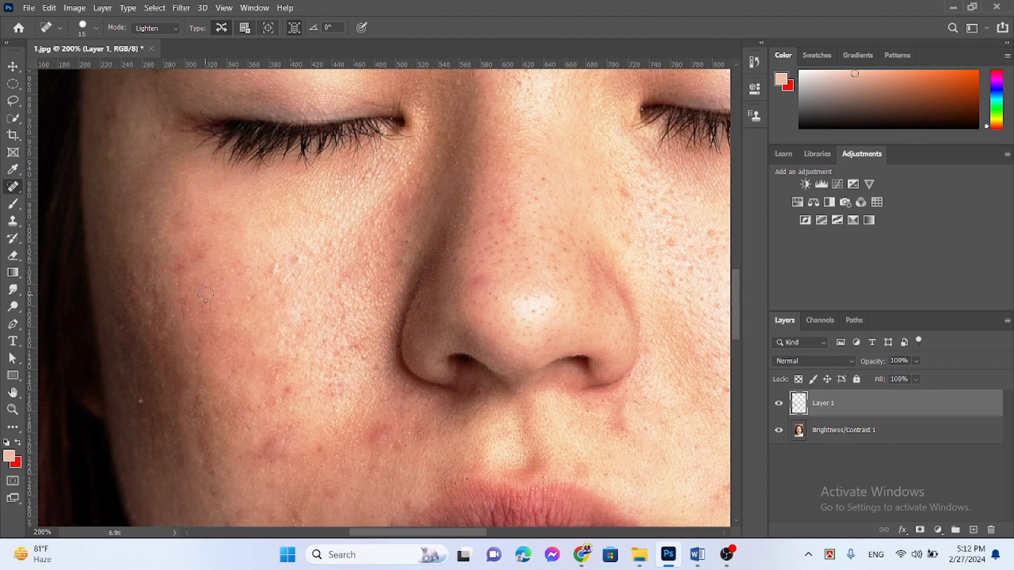
Step: Heal long strips down the outer left cheek to the jaw, enlarging the brush to 36 for the last stroke
drag(183, 254, 179, 422)
drag(182, 279, 185, 428)
drag(154, 268, 187, 507)
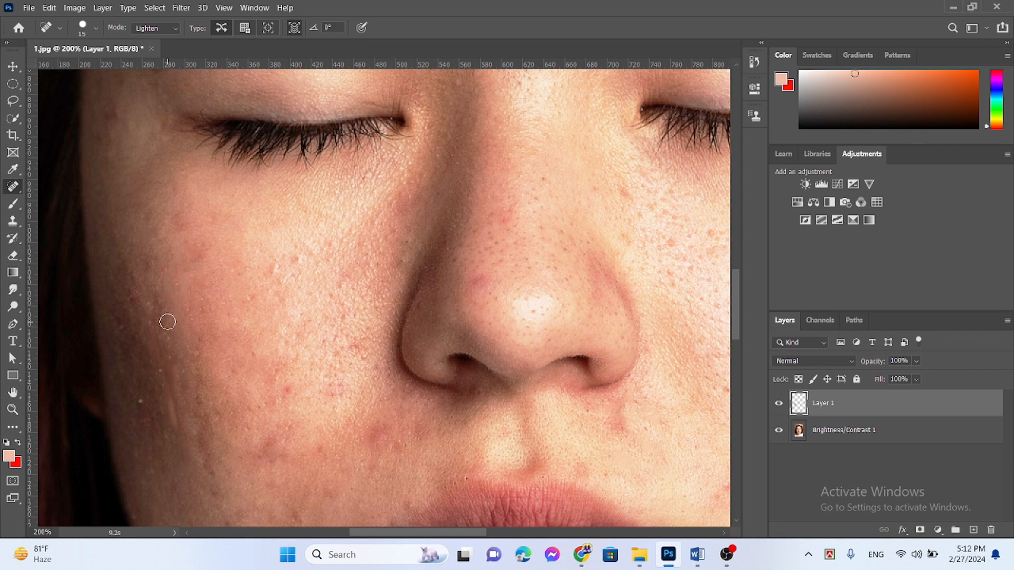
drag(158, 343, 177, 498)
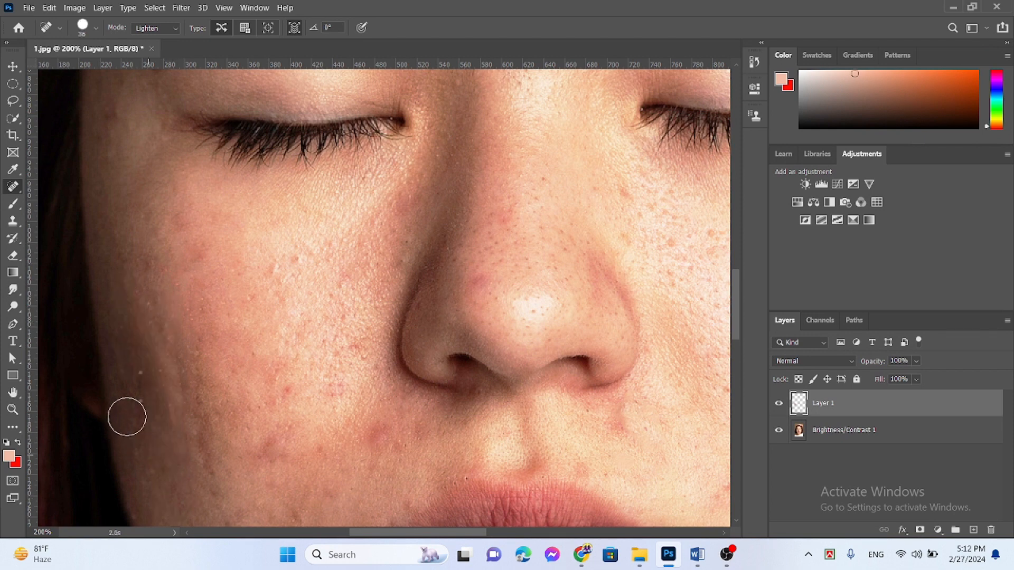
drag(137, 379, 157, 518)
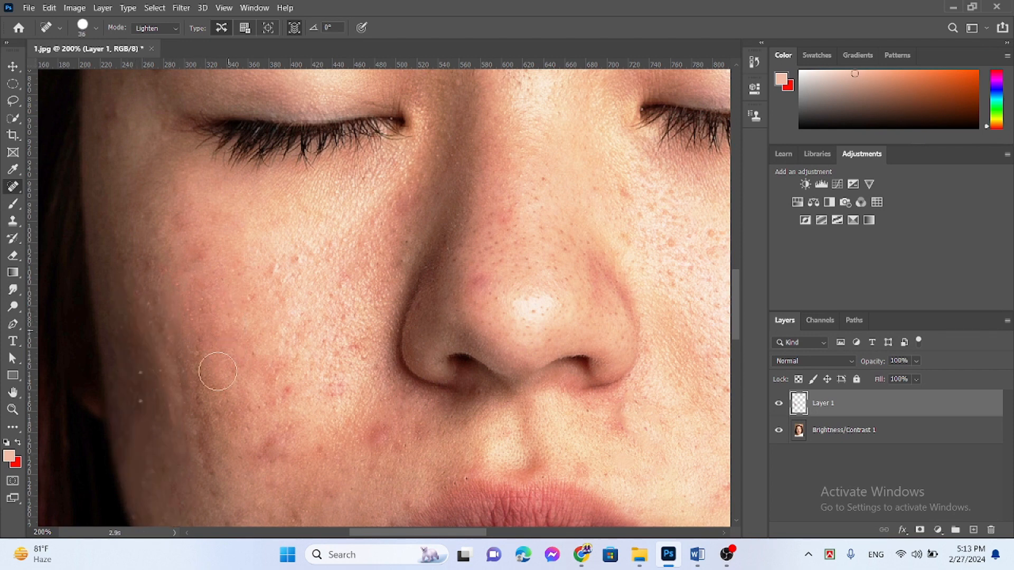
drag(218, 371, 209, 492)
Step: Heal the spots on the right side of the chin and fade the last healing stroke's opacity
drag(735, 281, 758, 346)
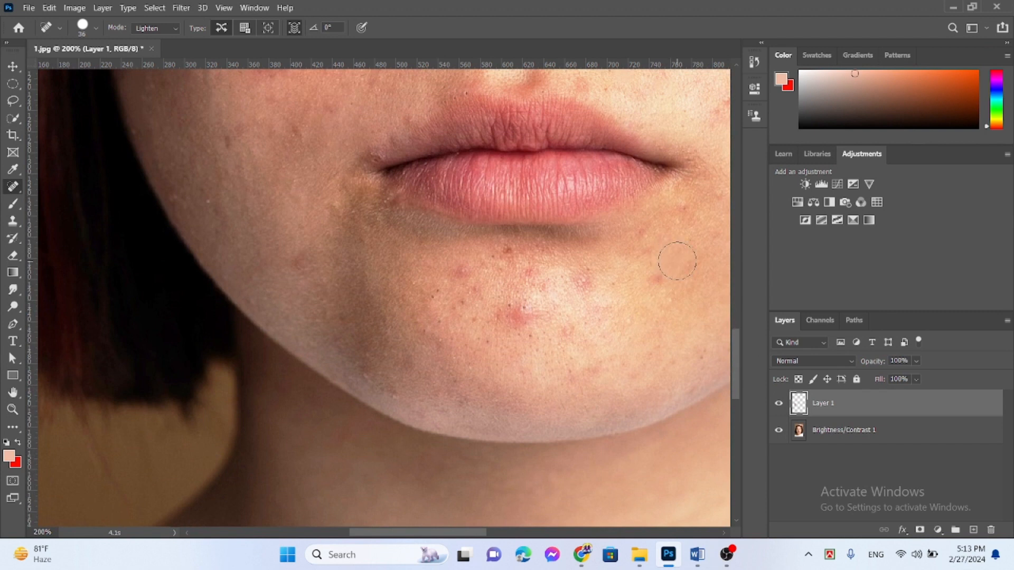
click(664, 349)
click(658, 272)
click(50, 7)
click(85, 63)
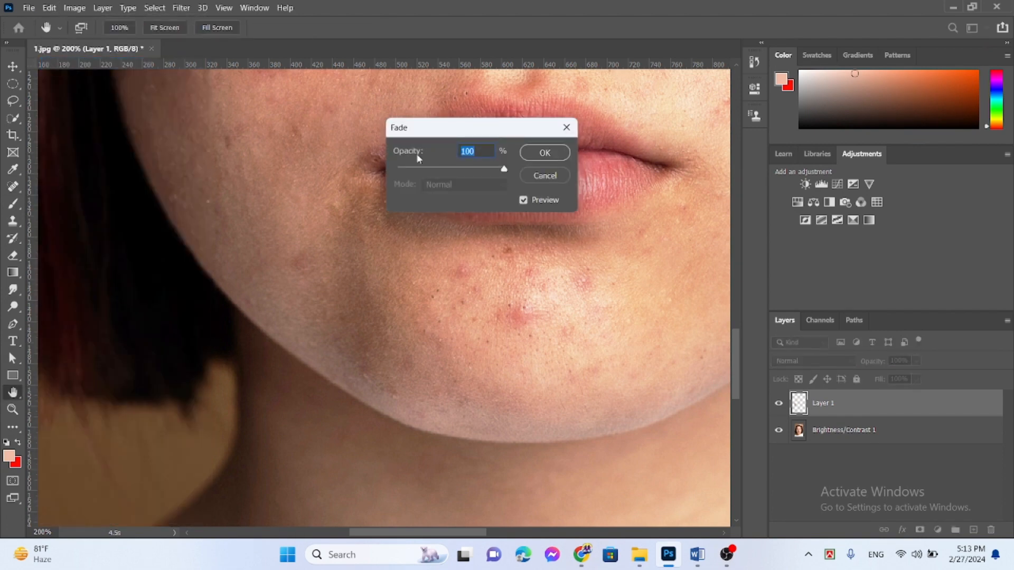
click(445, 171)
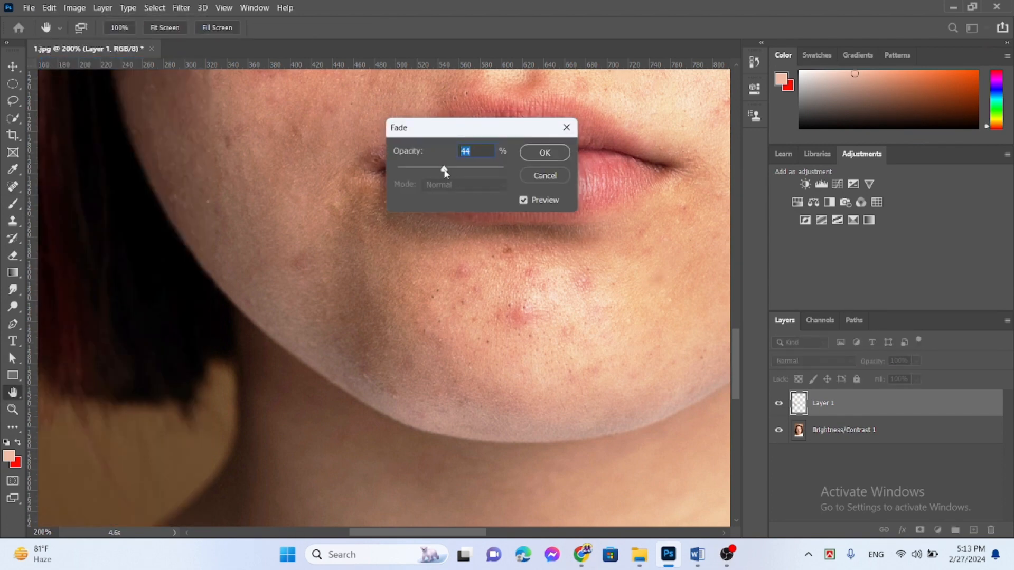
click(565, 155)
Step: Reduce the brush size to 20 and heal the red spot on the upper left forehead
drag(732, 350, 730, 207)
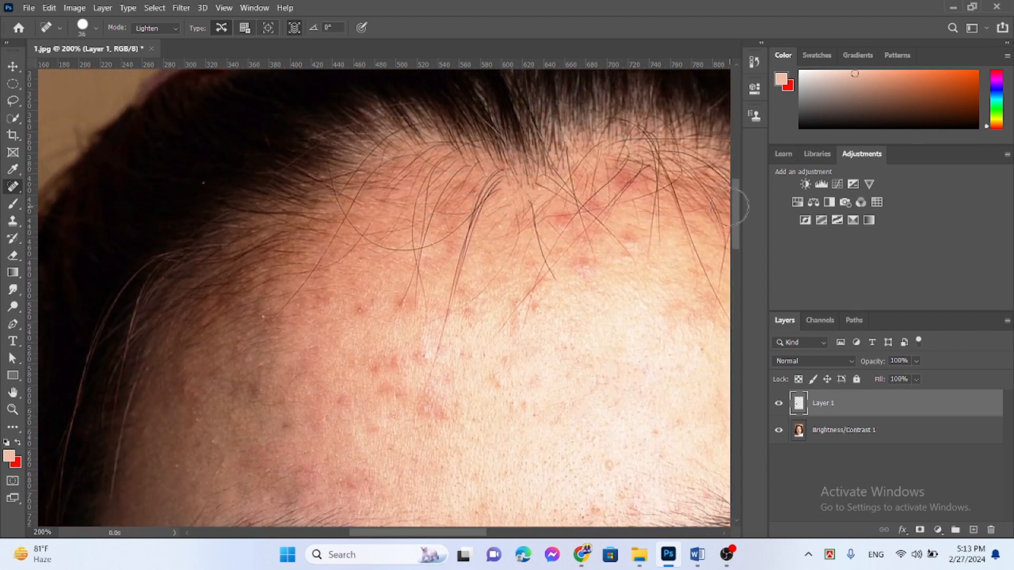
click(405, 307)
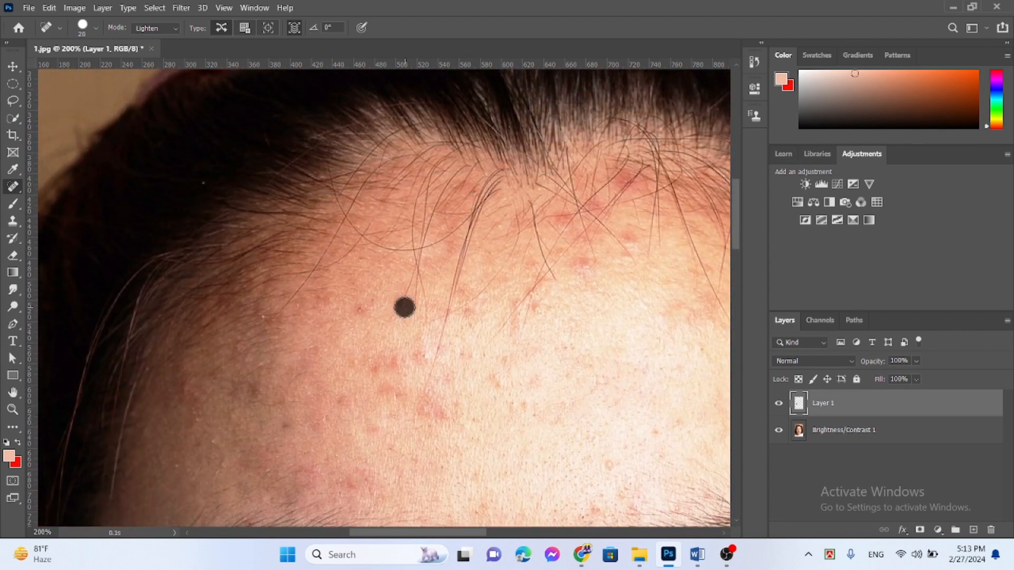
click(413, 304)
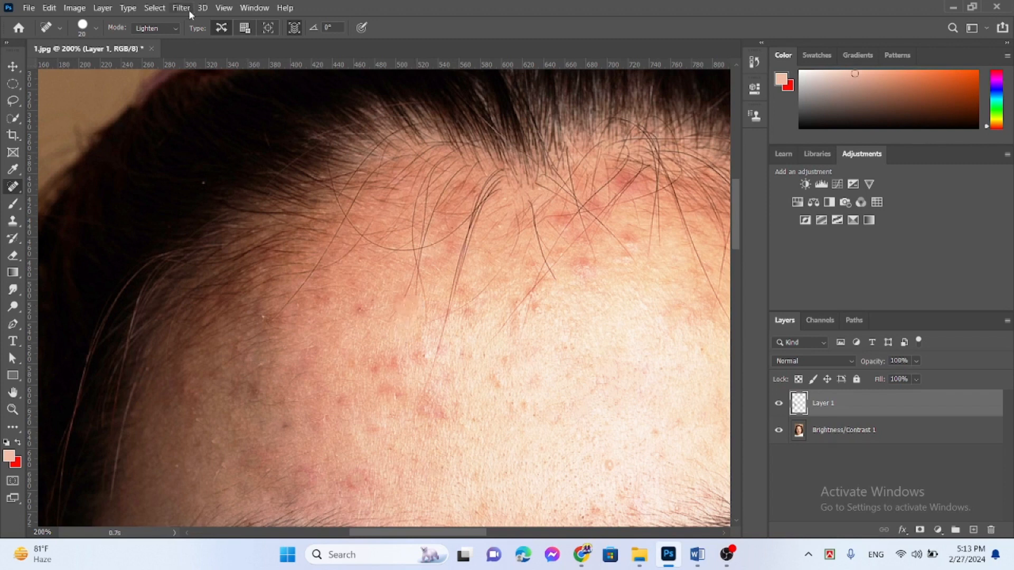
Step: Set the brush mode to Normal and heal the red spots below the hairline and on the upper left forehead
click(172, 28)
click(148, 39)
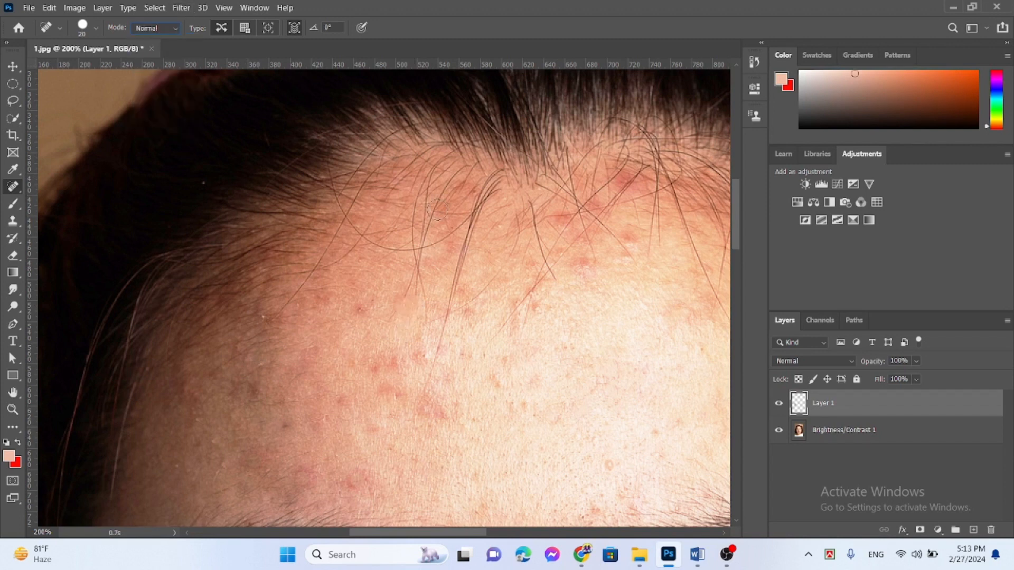
click(581, 267)
click(564, 218)
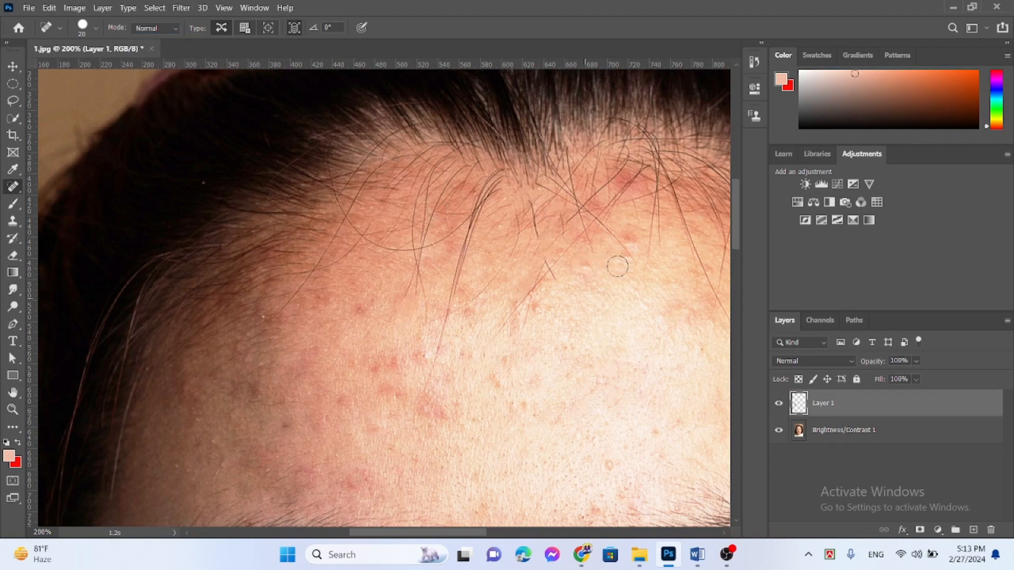
drag(362, 315, 377, 323)
click(633, 233)
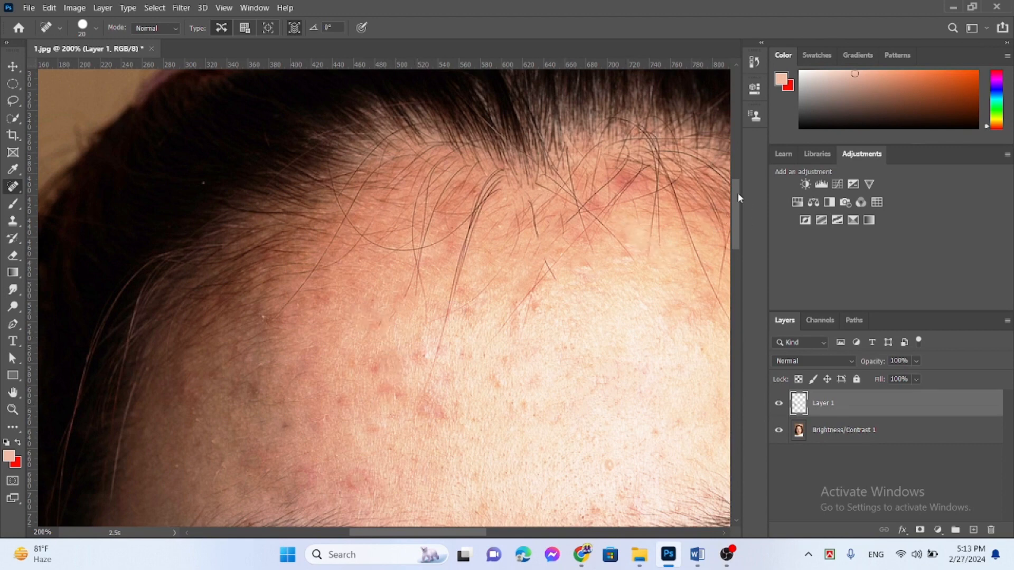
Step: Heal the red and dark spots on the forehead above the left eyebrow
drag(738, 198, 738, 237)
click(443, 159)
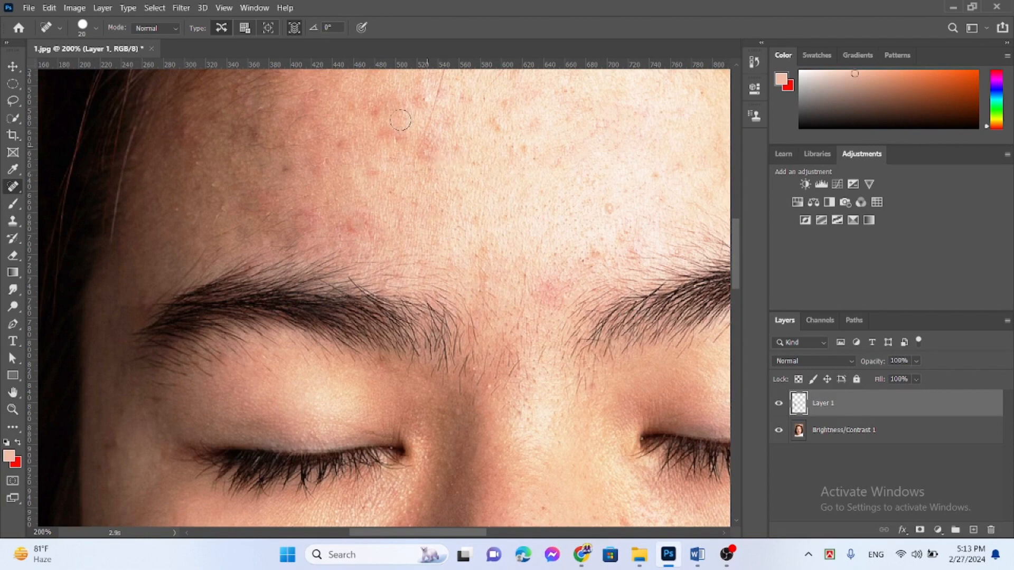
click(379, 109)
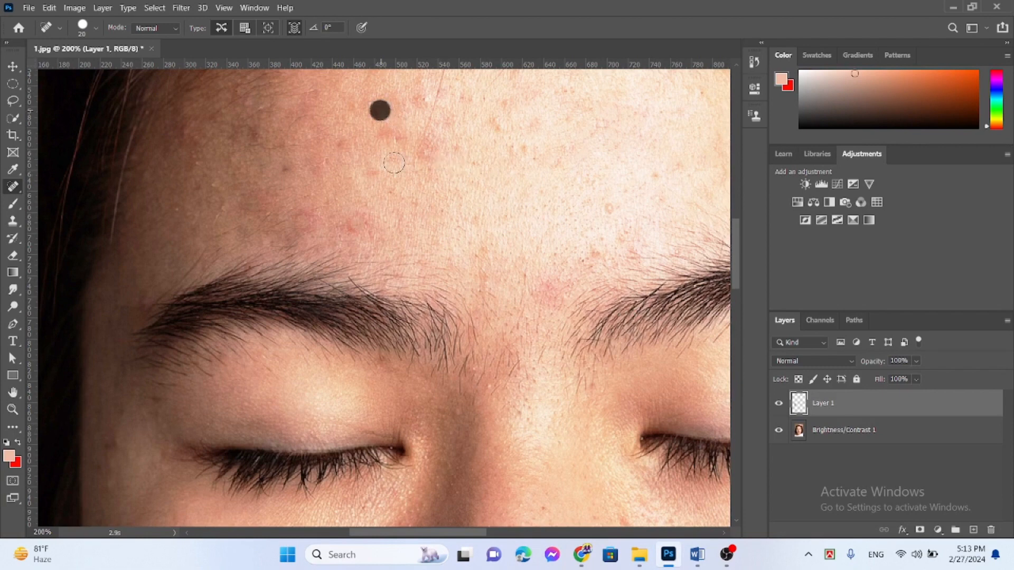
click(290, 172)
Step: Heal the spots below the right nostril, left of the upper lip and on the lower left cheek
drag(742, 243, 737, 328)
click(619, 209)
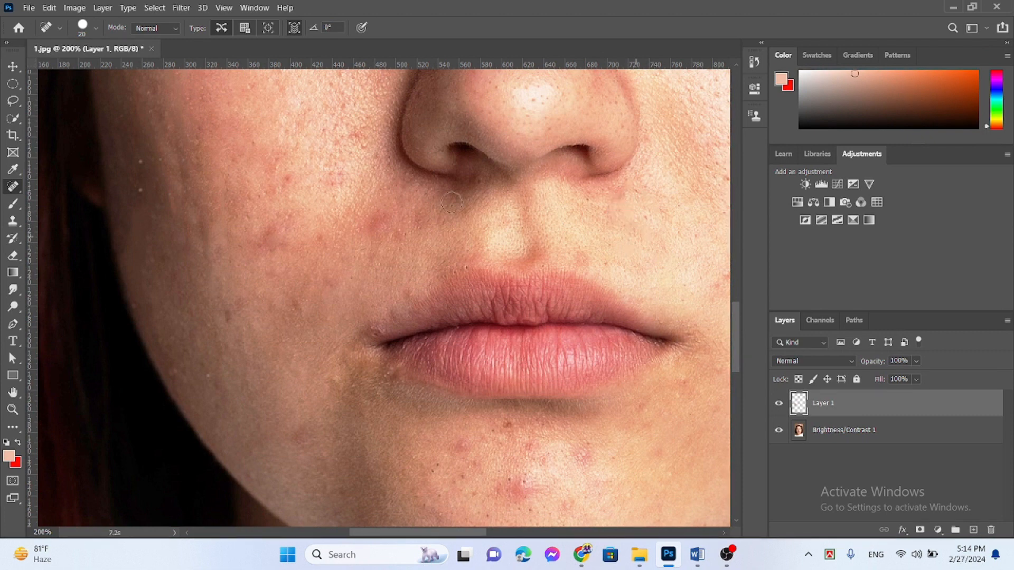
click(375, 222)
click(268, 222)
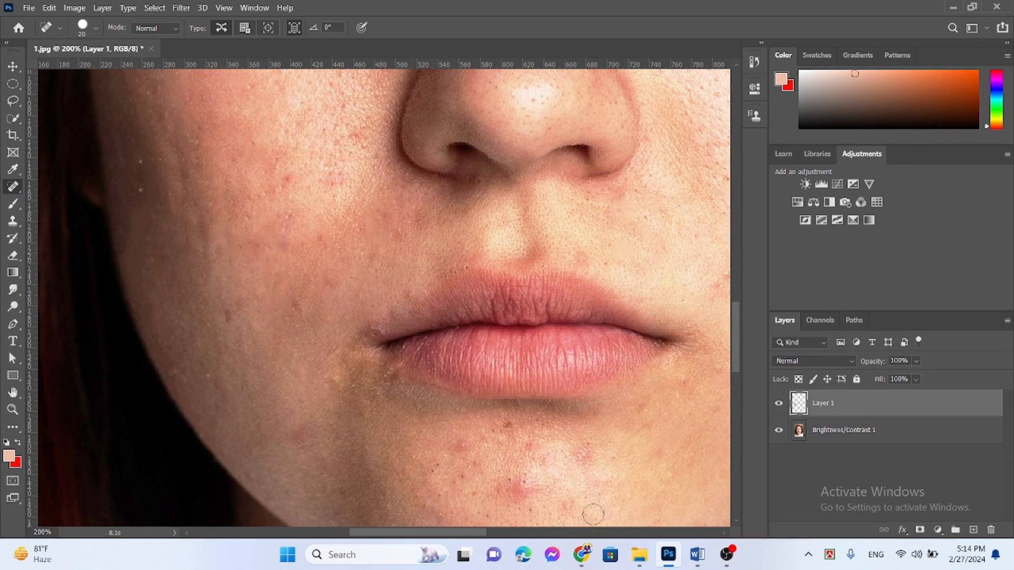
Step: Heal the acne on the chin below the lower lip, including the large red pimple at its centre
click(470, 455)
click(509, 422)
drag(738, 330, 740, 357)
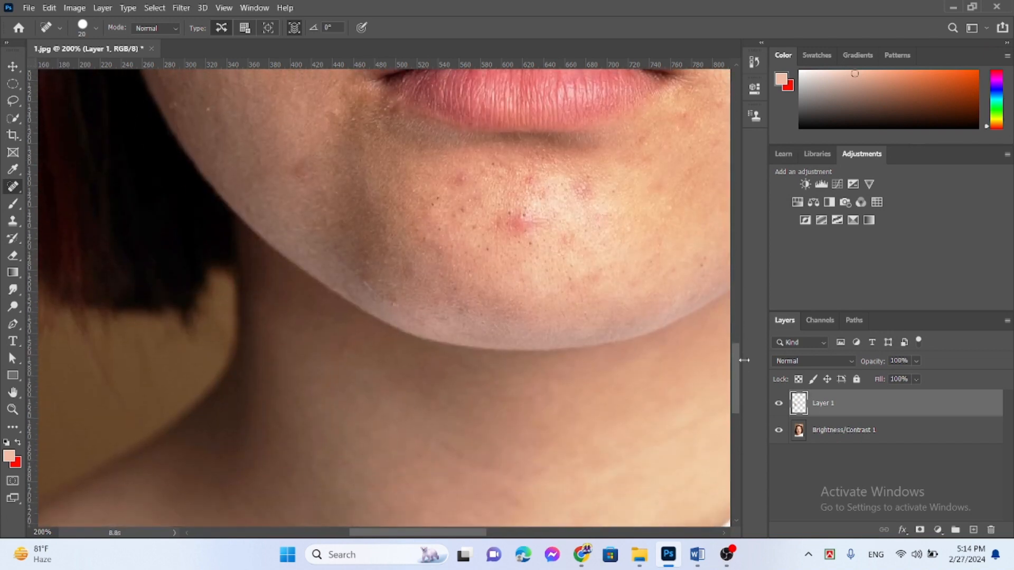
click(512, 220)
drag(529, 239, 563, 242)
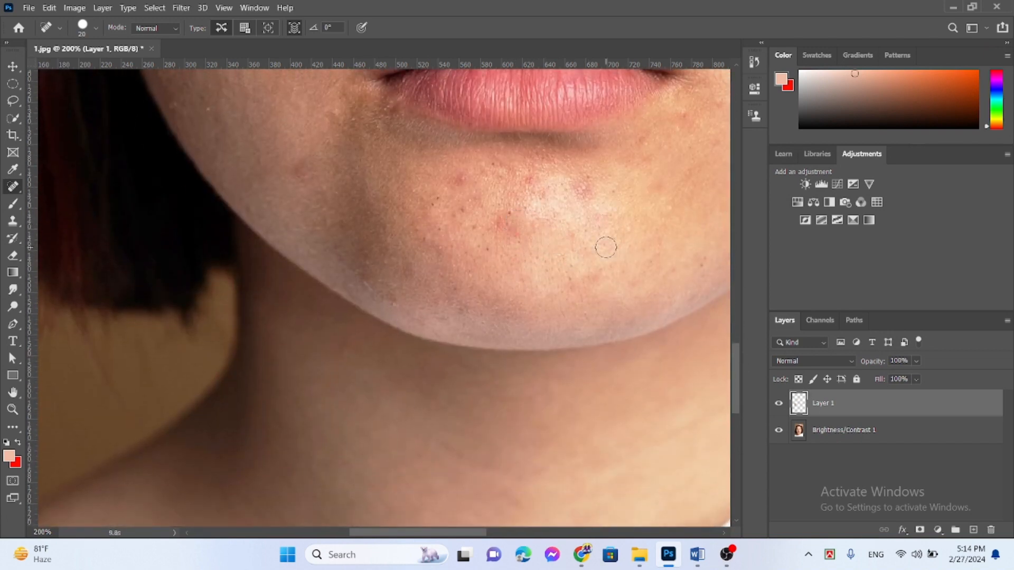
click(462, 179)
click(461, 203)
drag(437, 202, 457, 216)
Step: Heal the spots on the lower right cheek beside the corner of the mouth
drag(735, 401, 732, 449)
drag(444, 536, 521, 537)
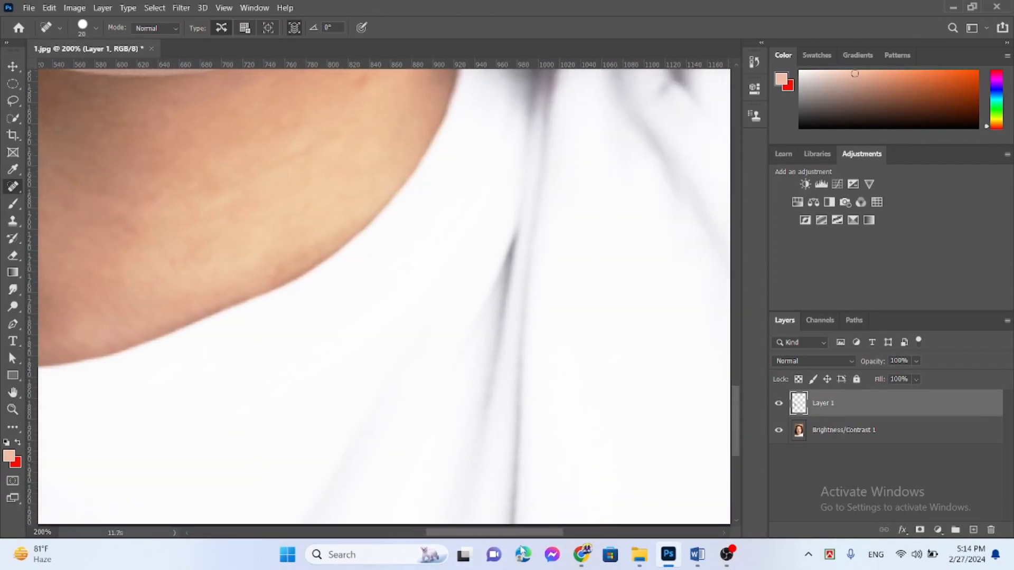
drag(740, 436, 735, 357)
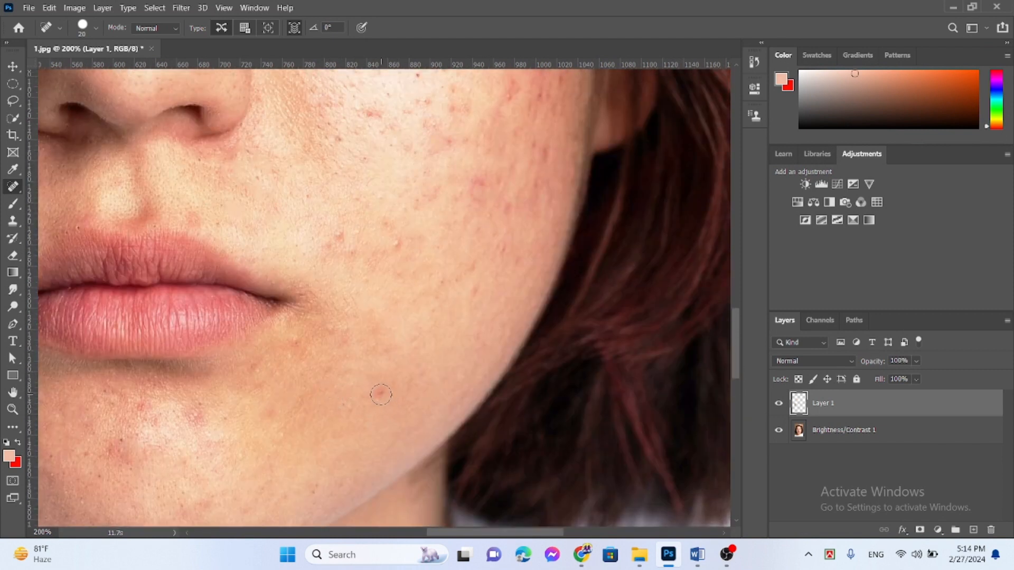
click(380, 395)
mouse_move(349, 256)
mouse_down()
mouse_move(324, 242)
mouse_move(351, 246)
mouse_up()
click(399, 247)
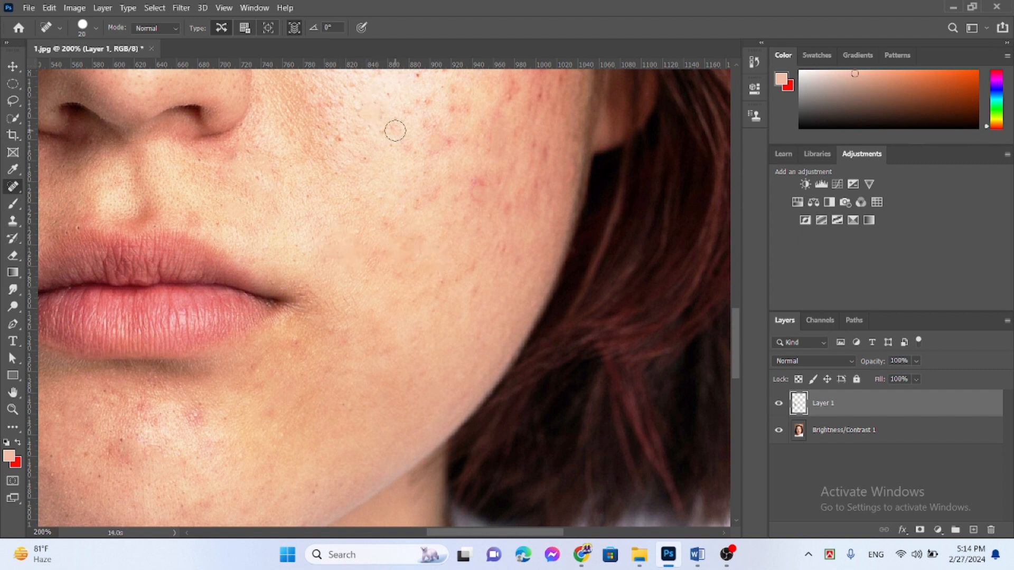
Step: Heal the blemishes across the right cheek from beside the nostril to its outer edge
click(385, 130)
click(335, 141)
click(309, 159)
click(508, 208)
click(481, 182)
click(452, 141)
click(545, 149)
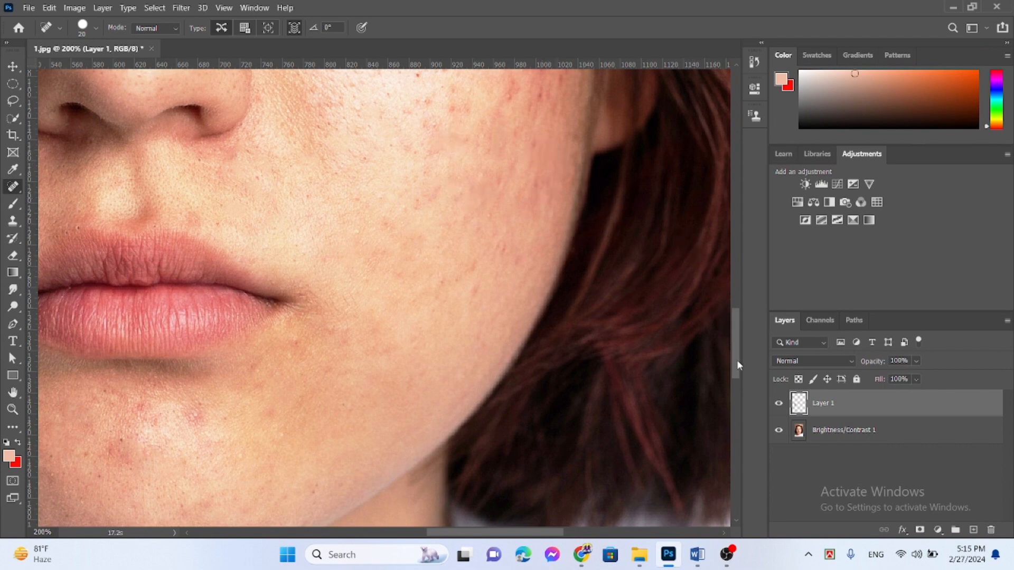
Step: Heal the red acne marks on the outer right cheek in front of the ear
drag(736, 362, 738, 327)
drag(562, 287, 540, 340)
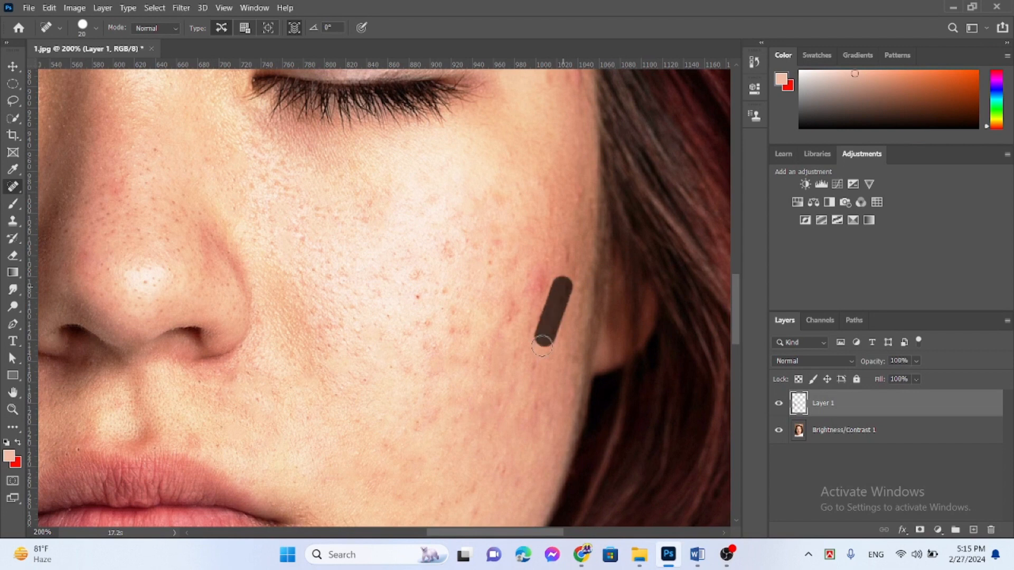
click(566, 245)
click(536, 283)
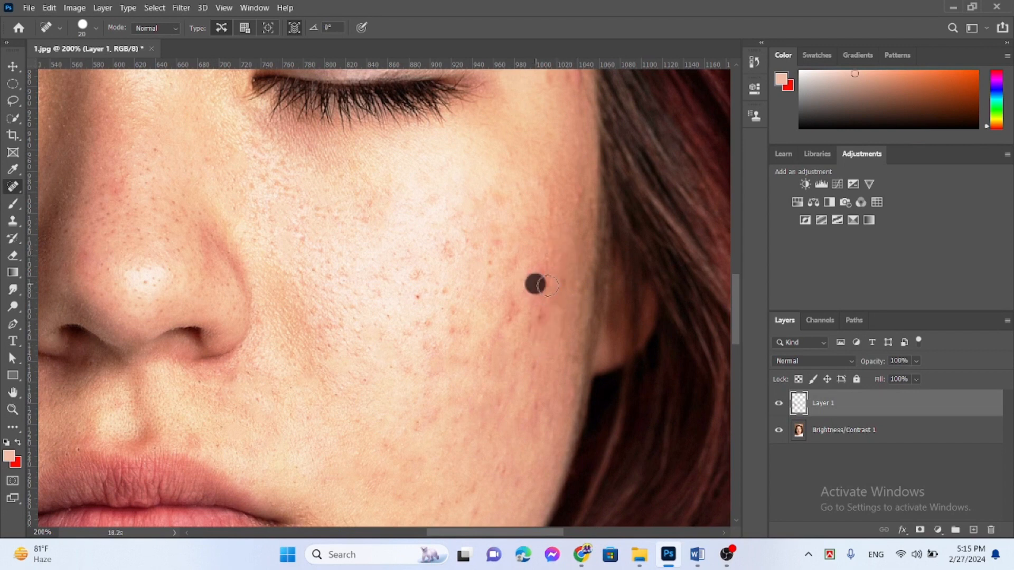
drag(549, 310, 487, 313)
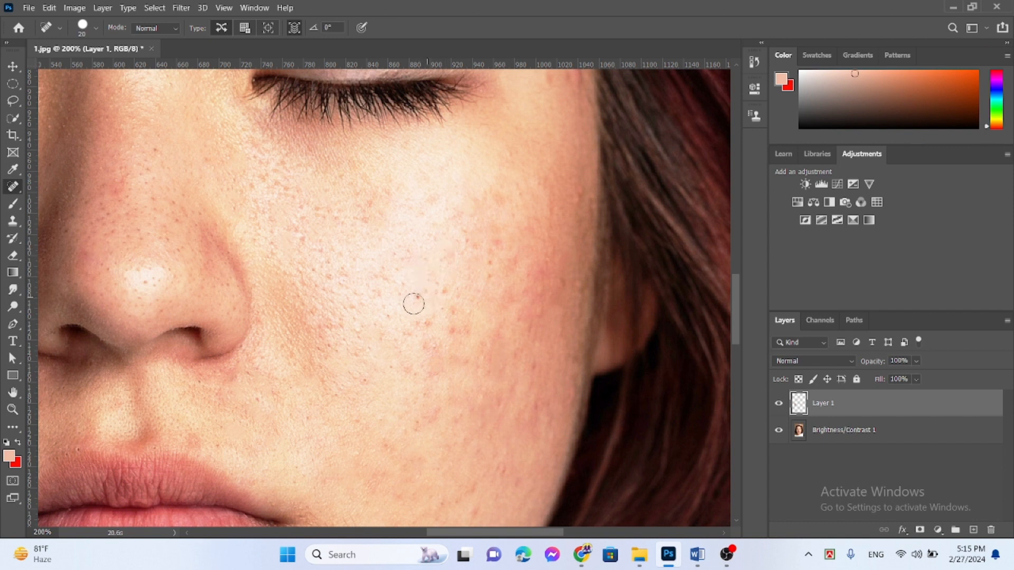
Step: Heal the small red spots in the middle of the right cheek below the eye
click(414, 300)
click(423, 293)
drag(437, 280, 452, 296)
click(491, 256)
drag(493, 247, 494, 277)
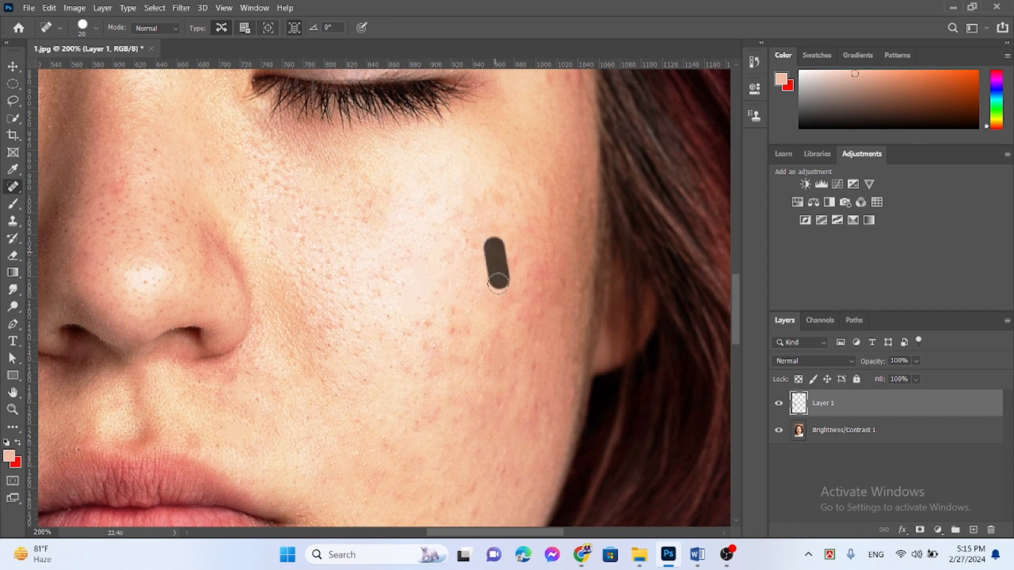
click(491, 280)
click(456, 327)
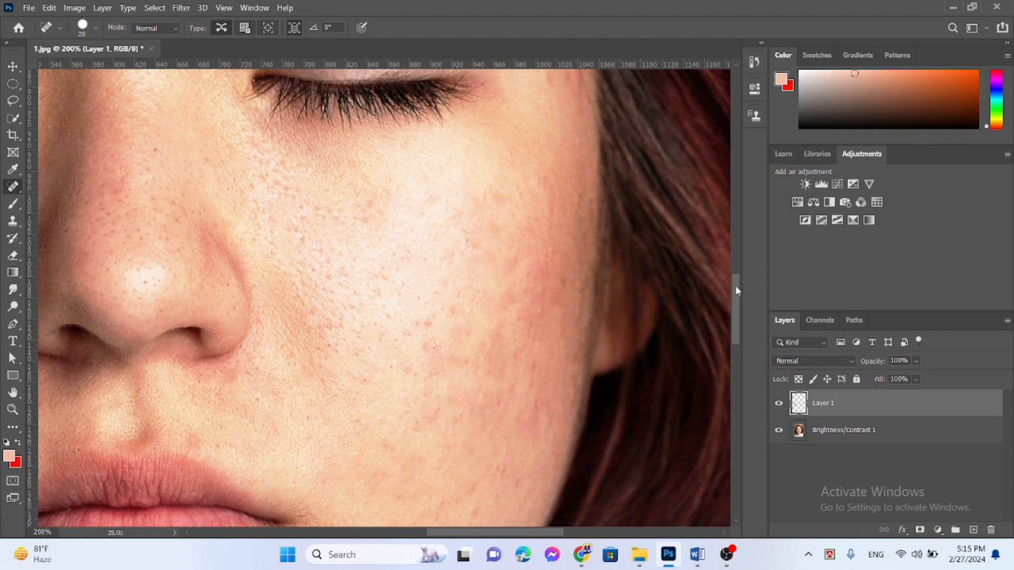
Step: Heal the marks on the right temple from the end of the eyebrow down beside the eye
drag(738, 305, 738, 259)
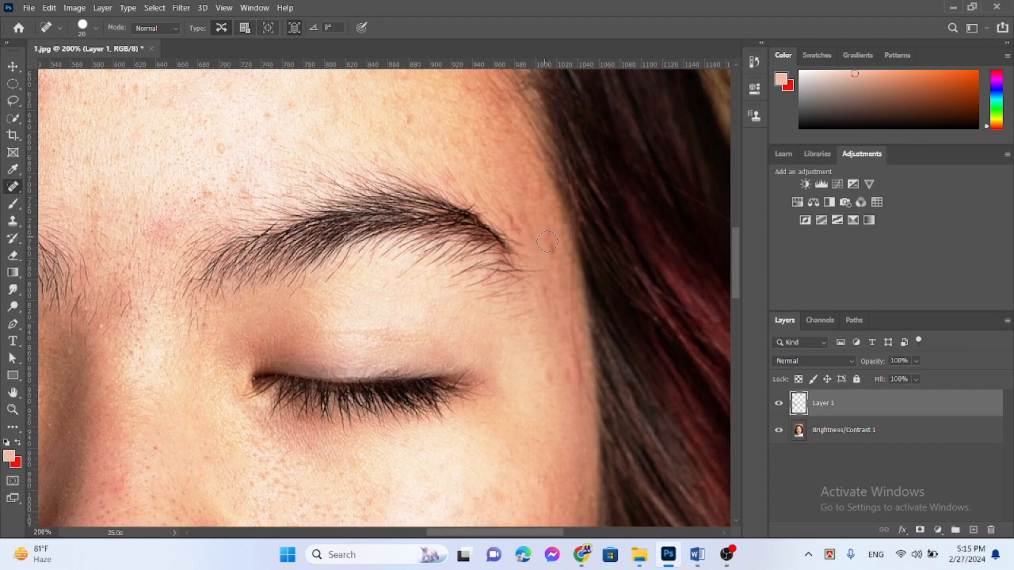
drag(548, 242, 551, 307)
click(518, 223)
drag(574, 349, 576, 415)
drag(572, 264, 573, 338)
drag(543, 378, 566, 380)
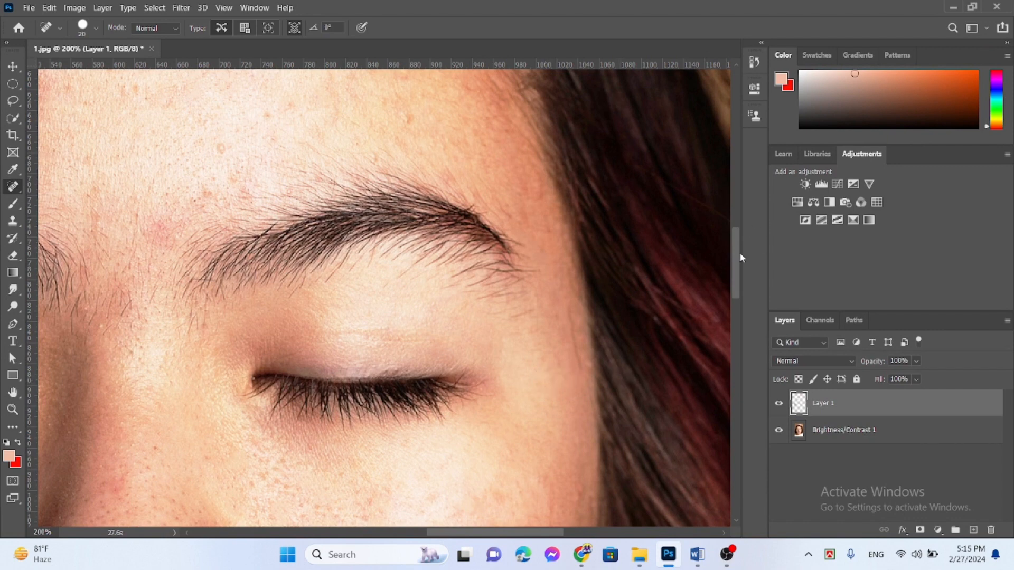
Step: Merge the healing layer Layer 1 with the Brightness/Contrast 1 layer into a single layer
drag(740, 258, 738, 239)
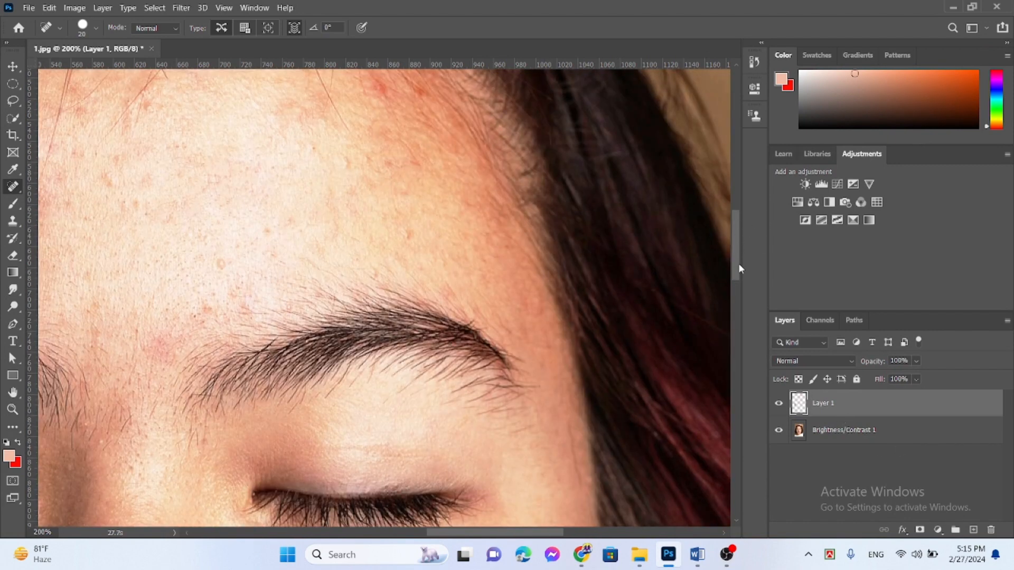
key(ctrl+0)
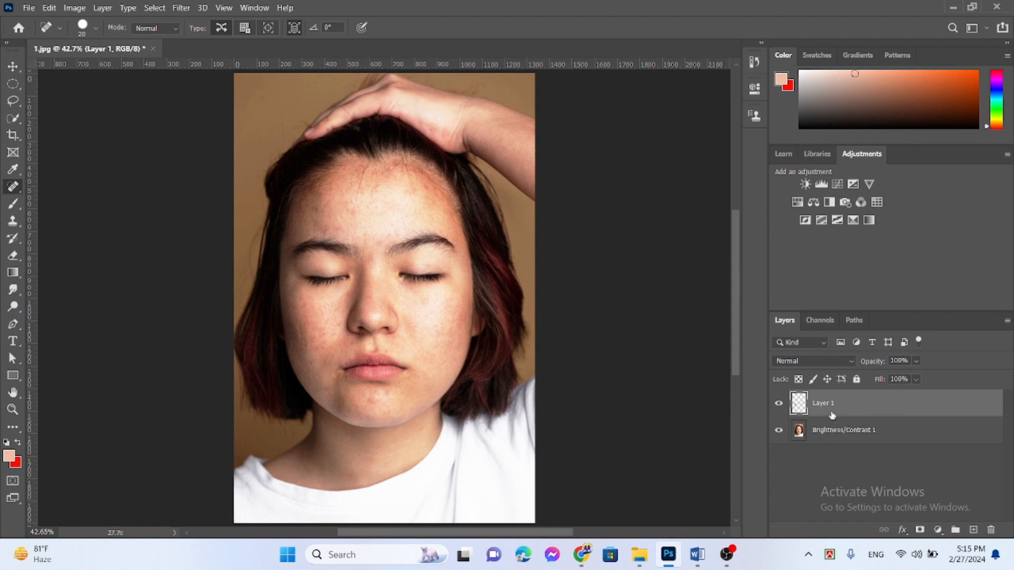
shift+click(852, 430)
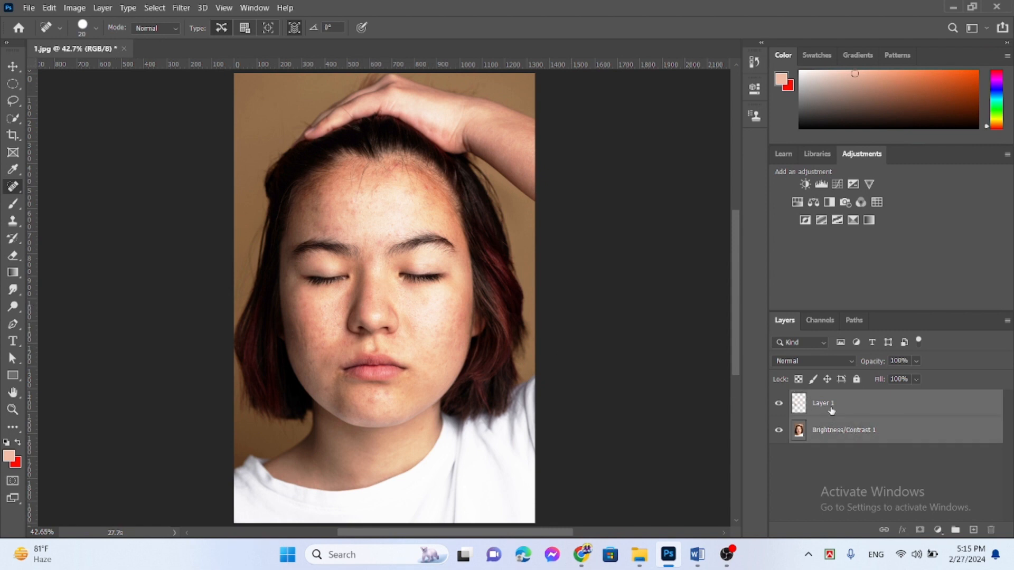
click(832, 411)
right_click(833, 410)
click(865, 432)
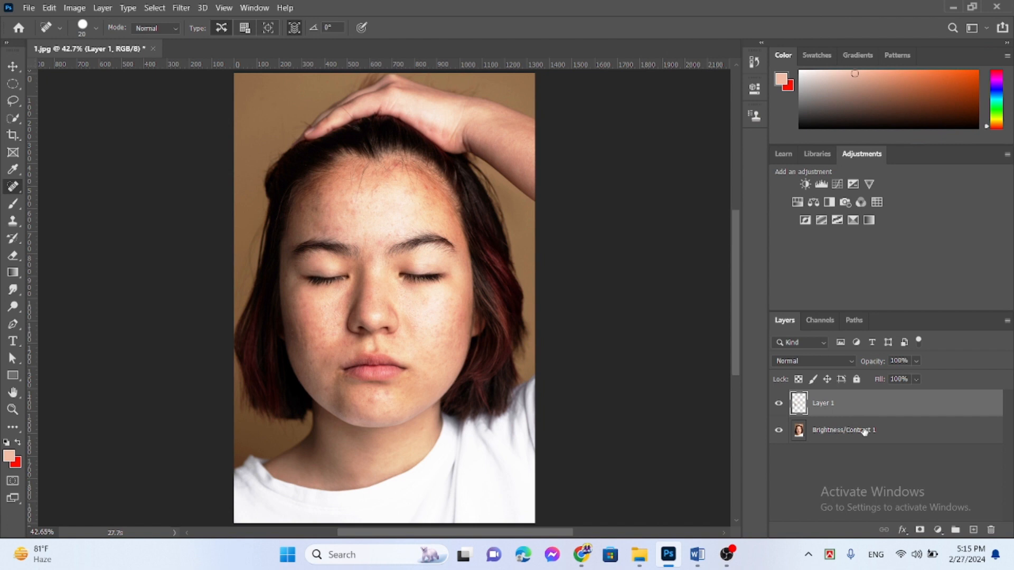
click(835, 426)
shift+click(827, 408)
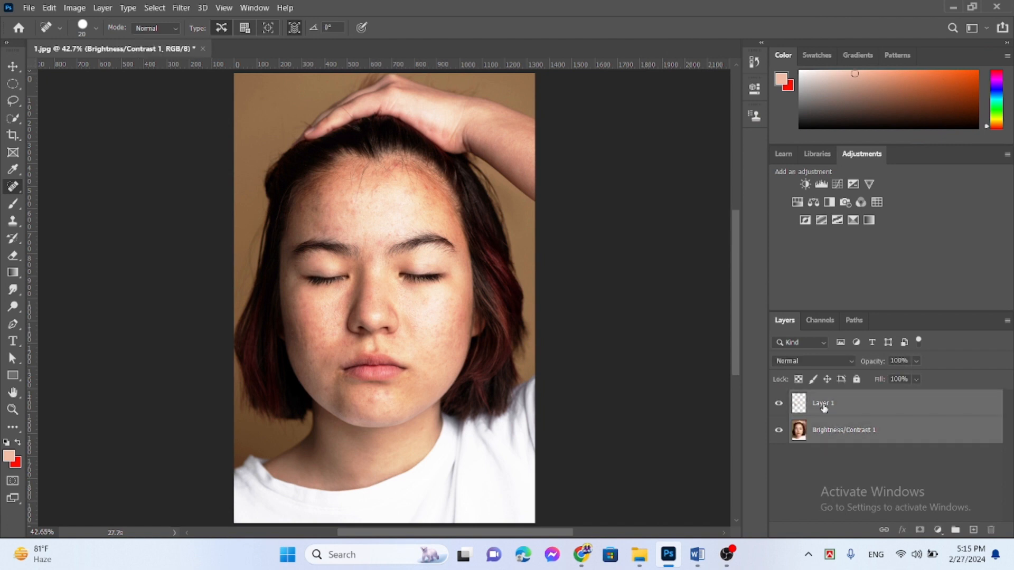
right_click(824, 407)
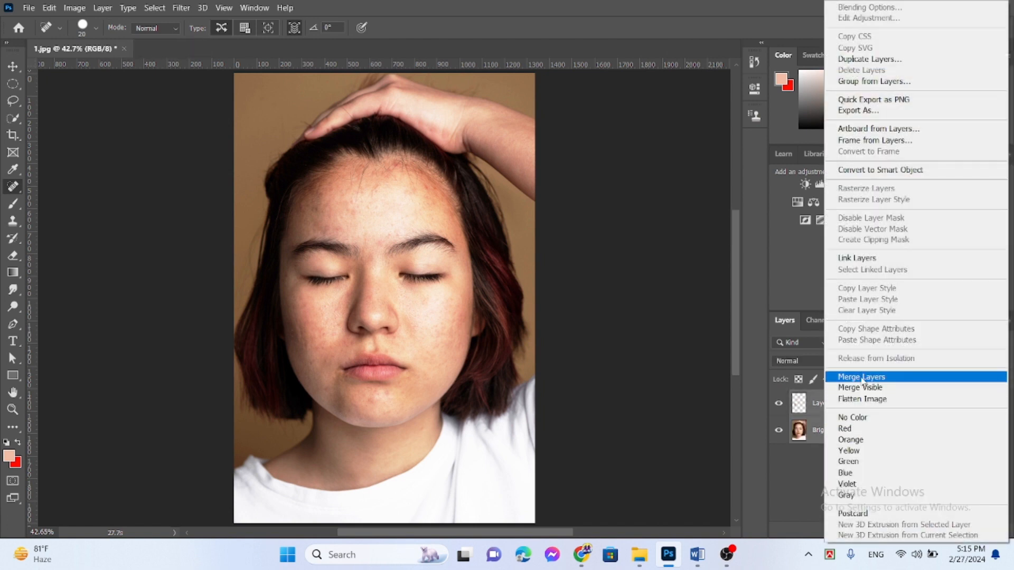
click(862, 378)
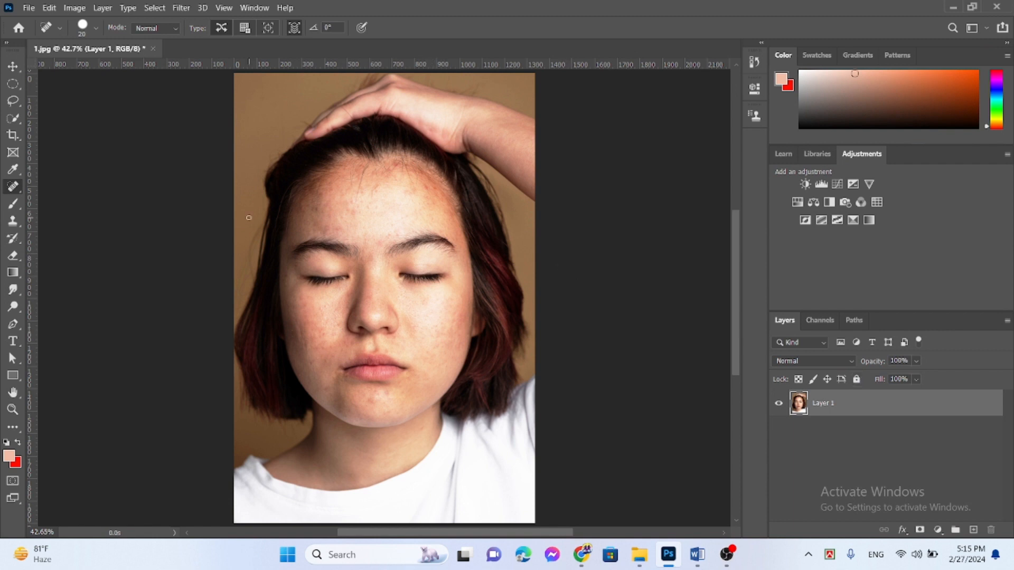
Step: Start the Liquify filter on the merged portrait layer and set the eye size to 100 for both eyes
click(13, 66)
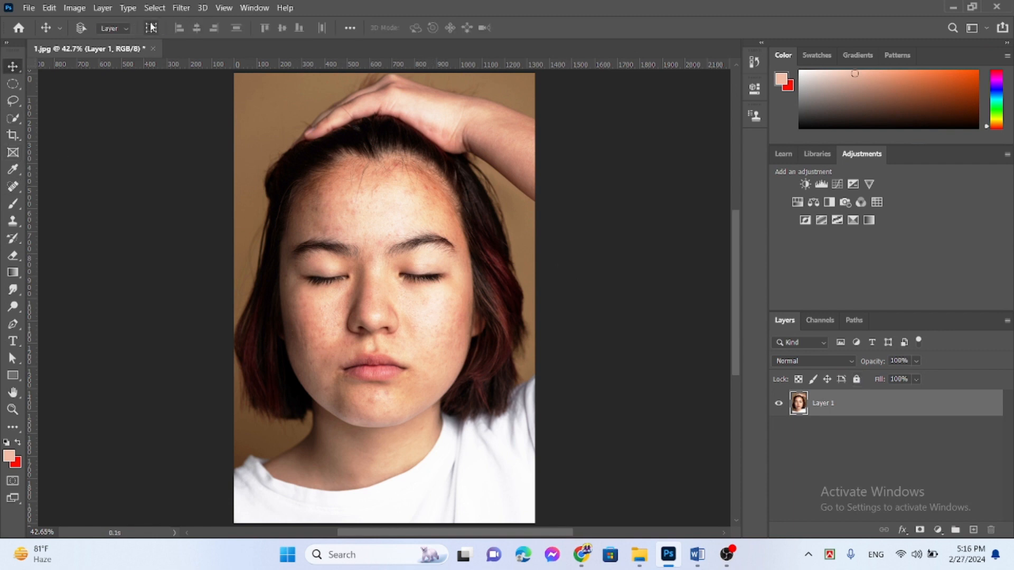
click(179, 8)
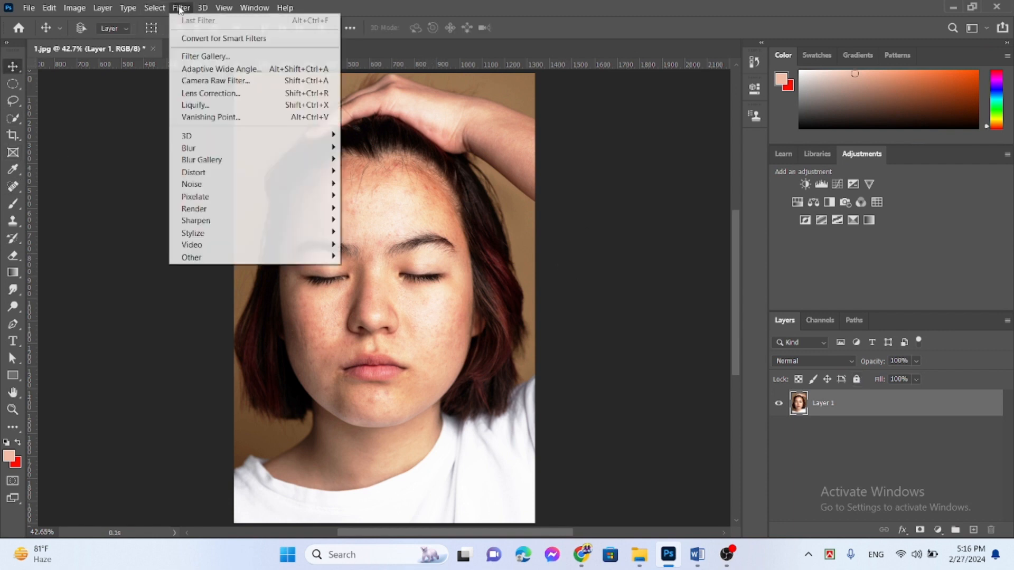
click(203, 106)
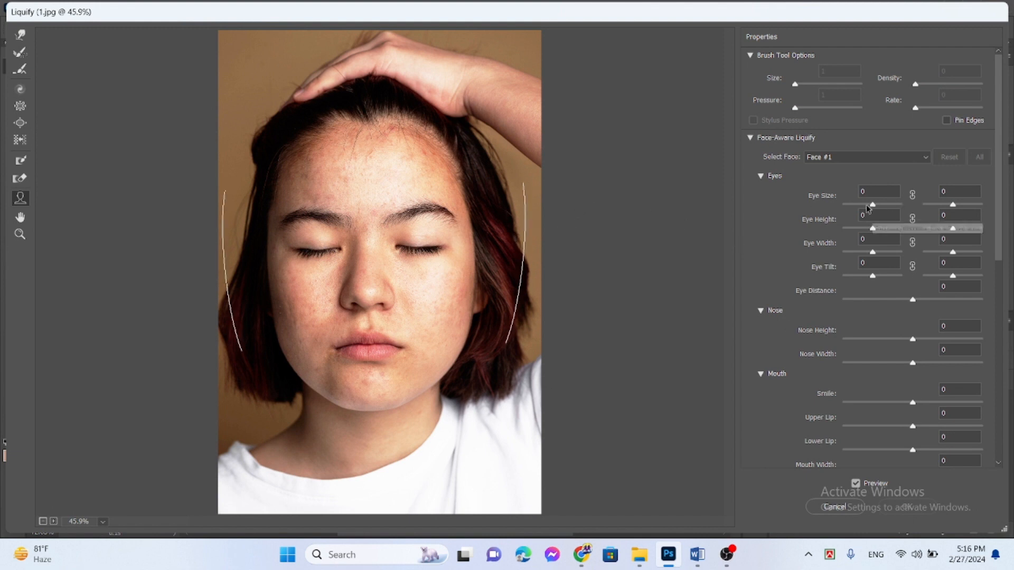
drag(874, 206, 915, 217)
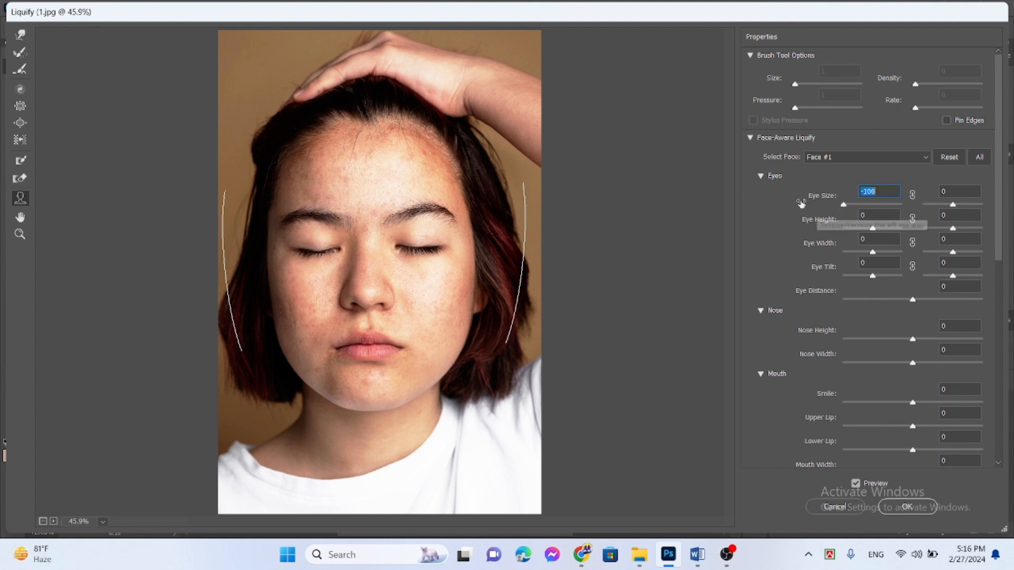
click(980, 212)
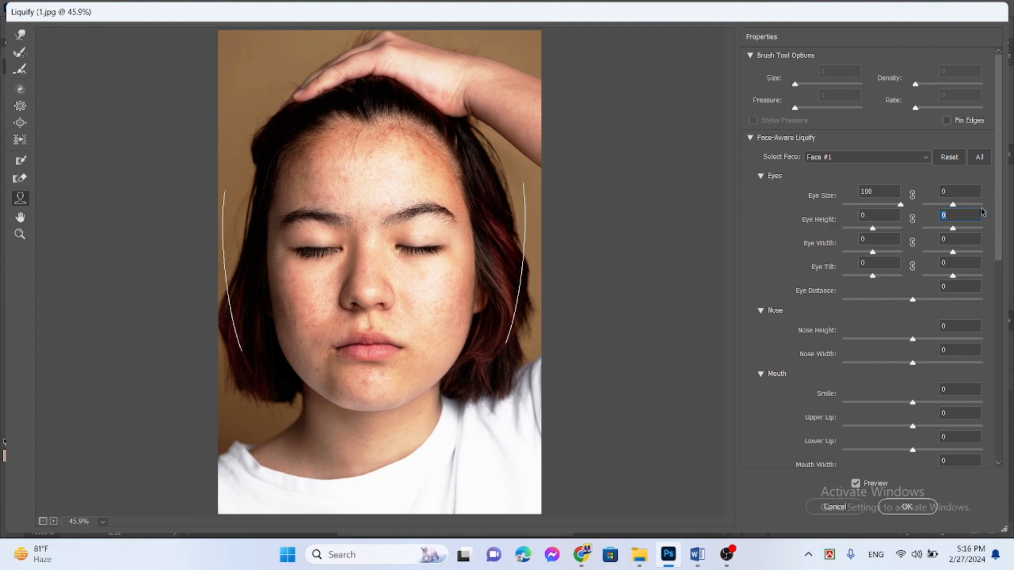
drag(954, 205, 983, 206)
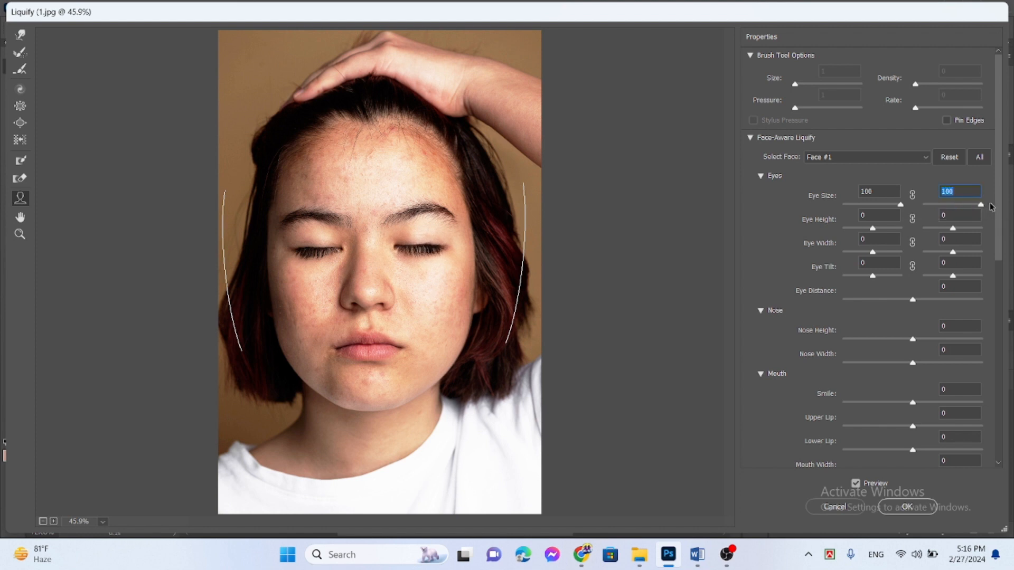
Step: Set the eye heights to 100 for the first eye and 36 for the second, and the eye distance to -49
drag(873, 229, 962, 231)
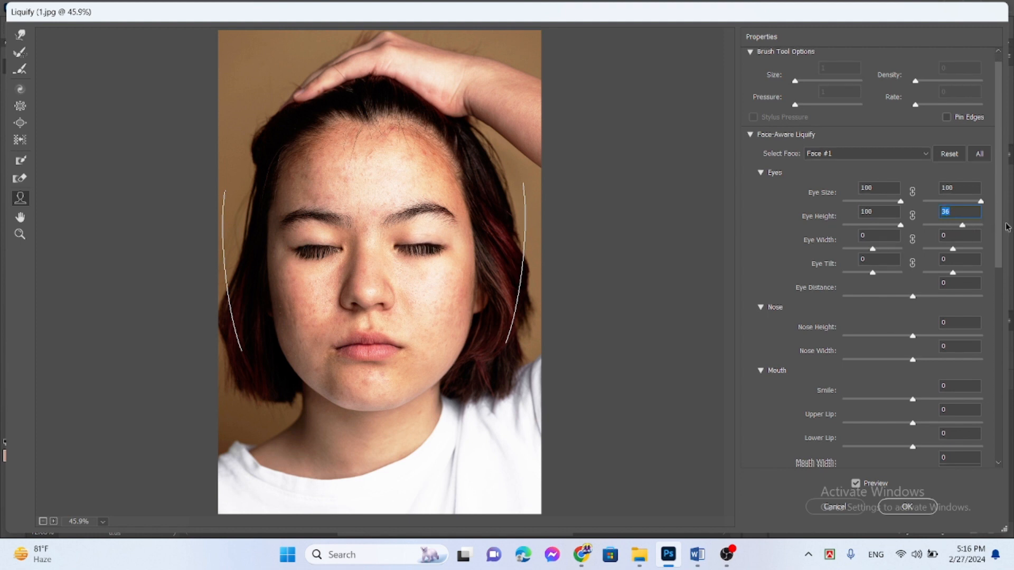
scroll(914, 261, down, 2)
drag(914, 261, 879, 261)
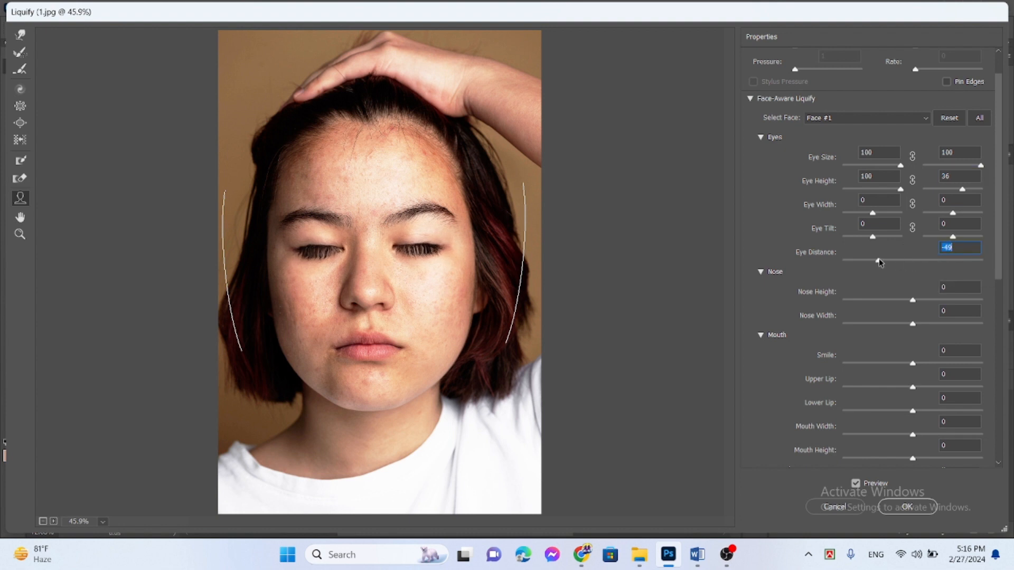
Step: Reshape the nose with height -11 and width -62, and the mouth with smile 71 and upper lip -13
drag(913, 300, 855, 300)
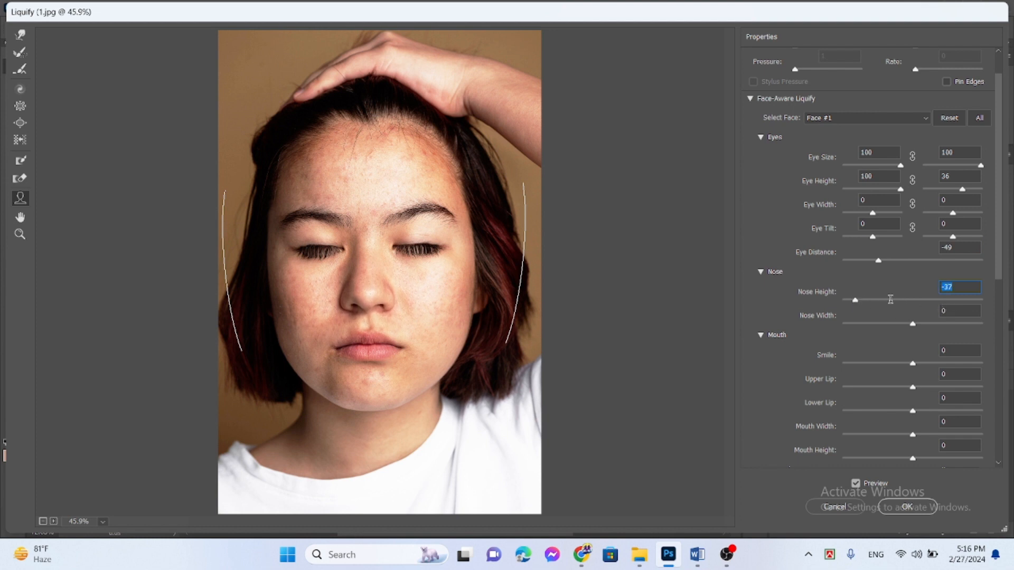
drag(914, 324, 872, 328)
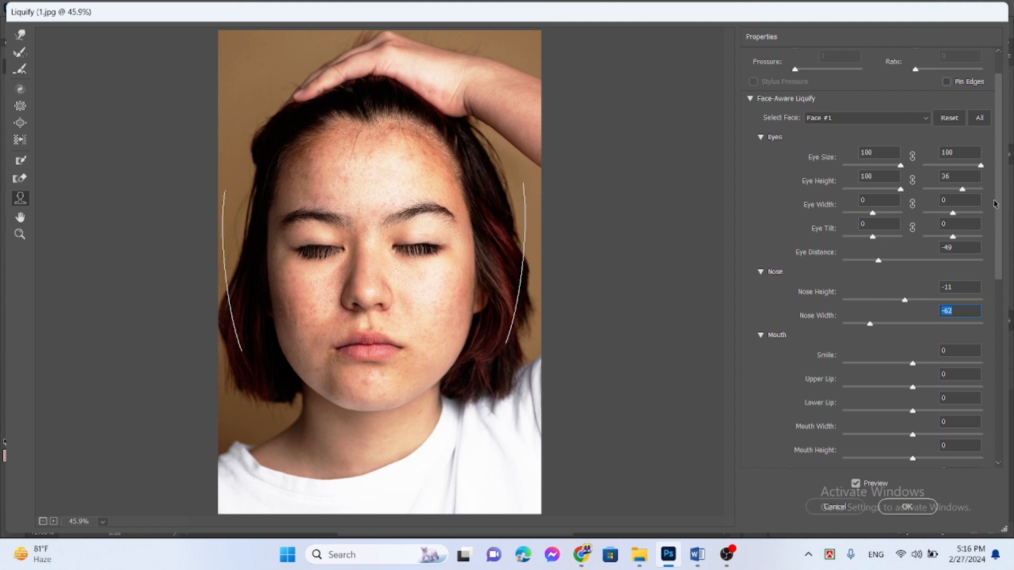
scroll(898, 244, down, 4)
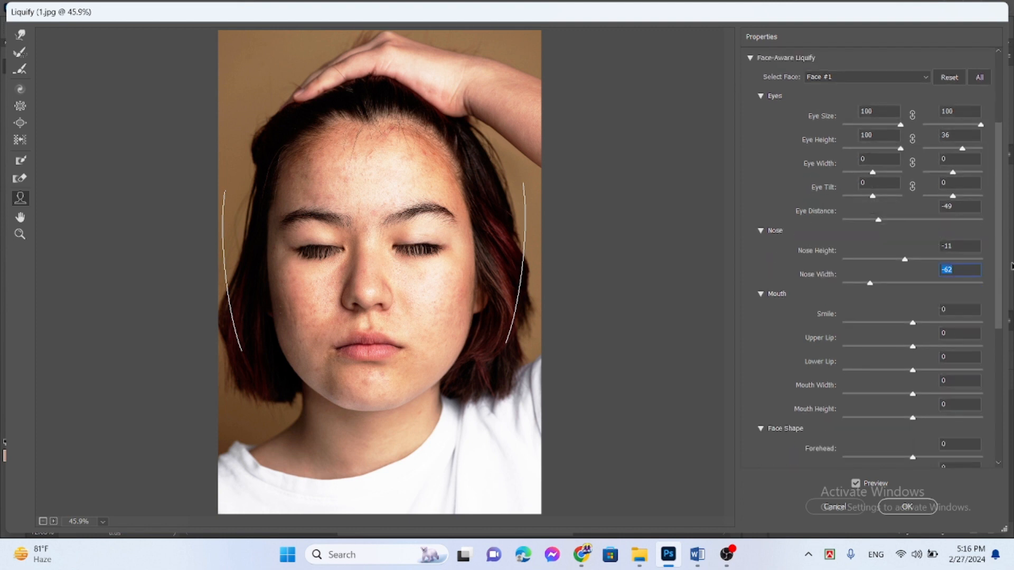
scroll(898, 245, down, 1)
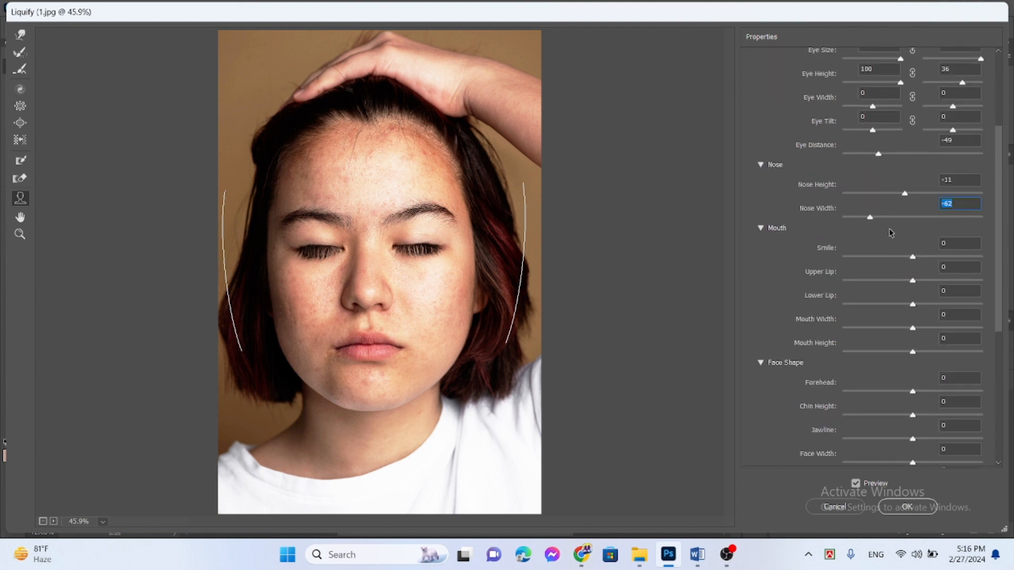
drag(913, 257, 962, 257)
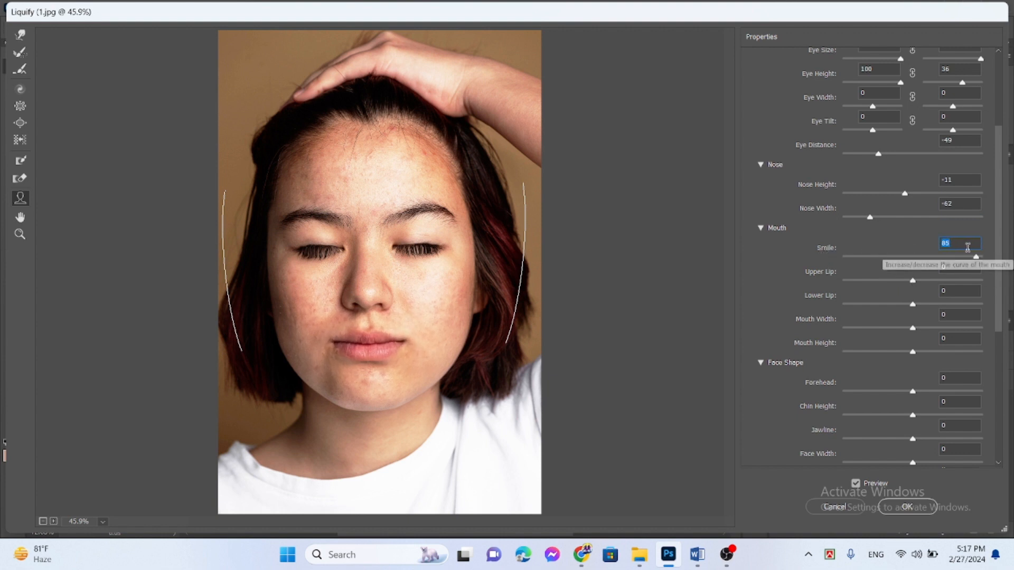
mouse_move(913, 280)
mouse_down()
mouse_move(878, 280)
mouse_move(903, 281)
mouse_up()
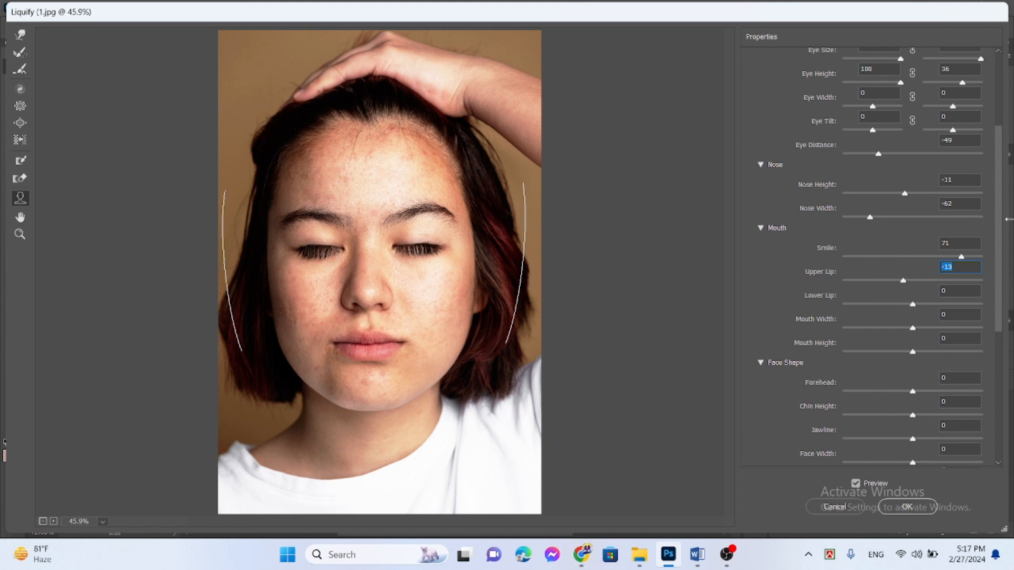
Step: Set the face shape to forehead -100, chin height 100, jawline -100 and face width -28, and apply the Liquify filter
scroll(998, 218, down, 5)
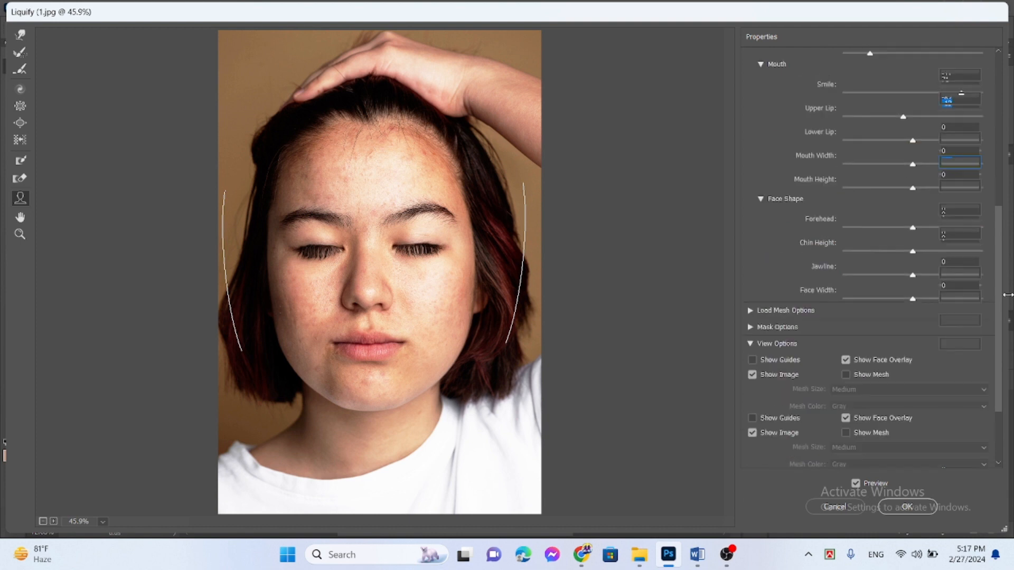
drag(907, 228, 804, 236)
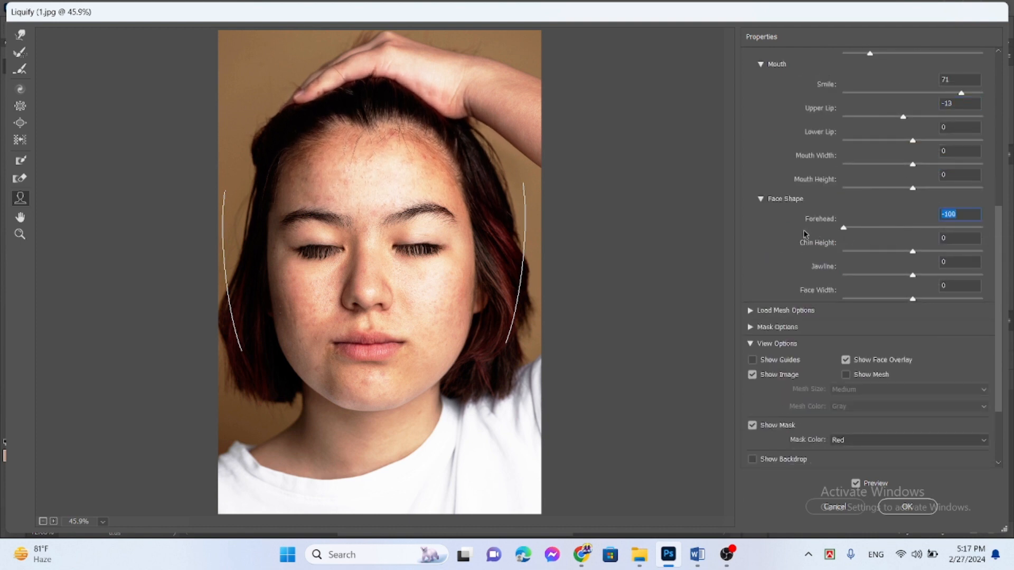
drag(917, 250, 995, 241)
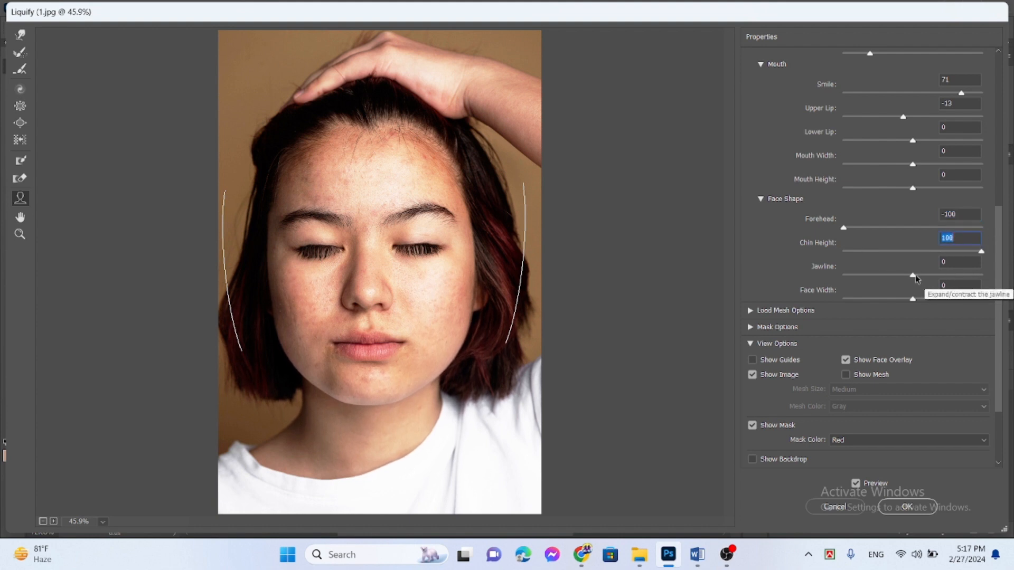
drag(914, 277, 842, 274)
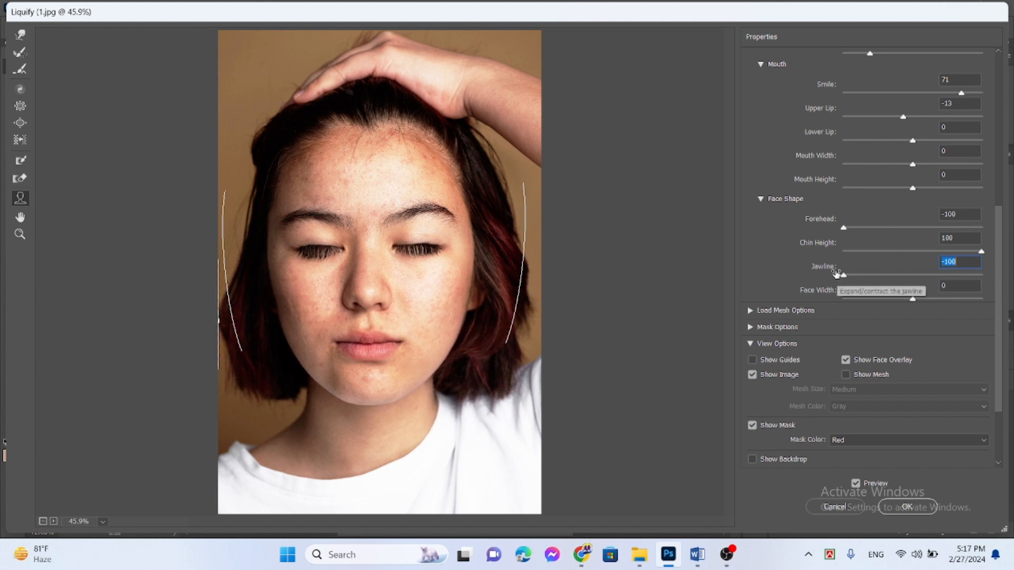
drag(912, 299, 892, 301)
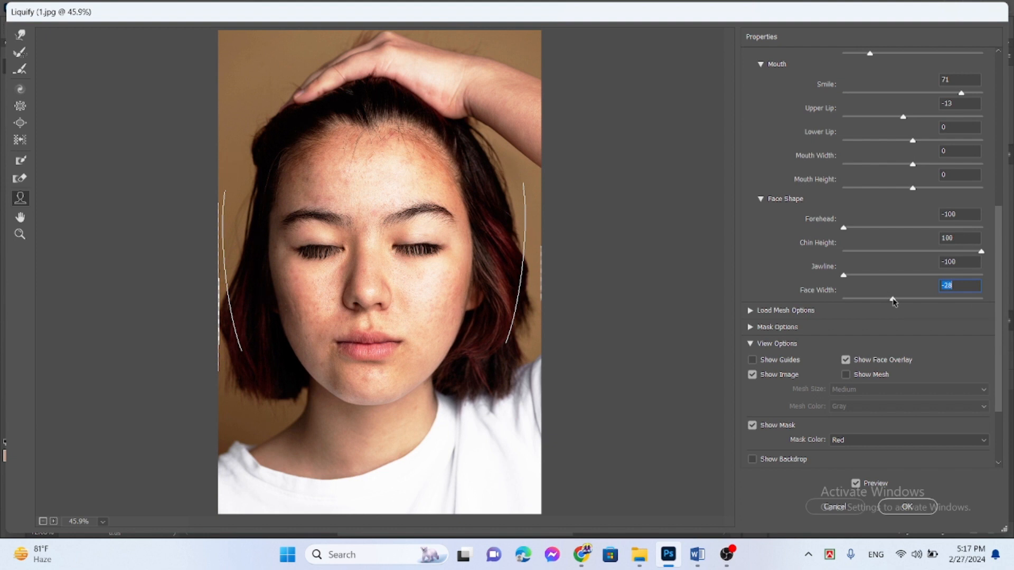
scroll(972, 389, down, 3)
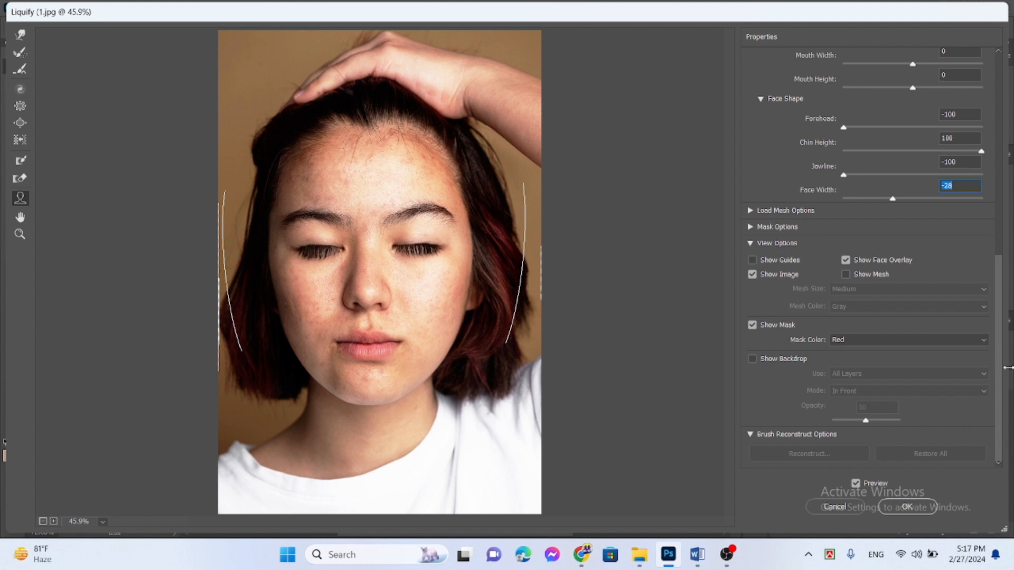
click(925, 506)
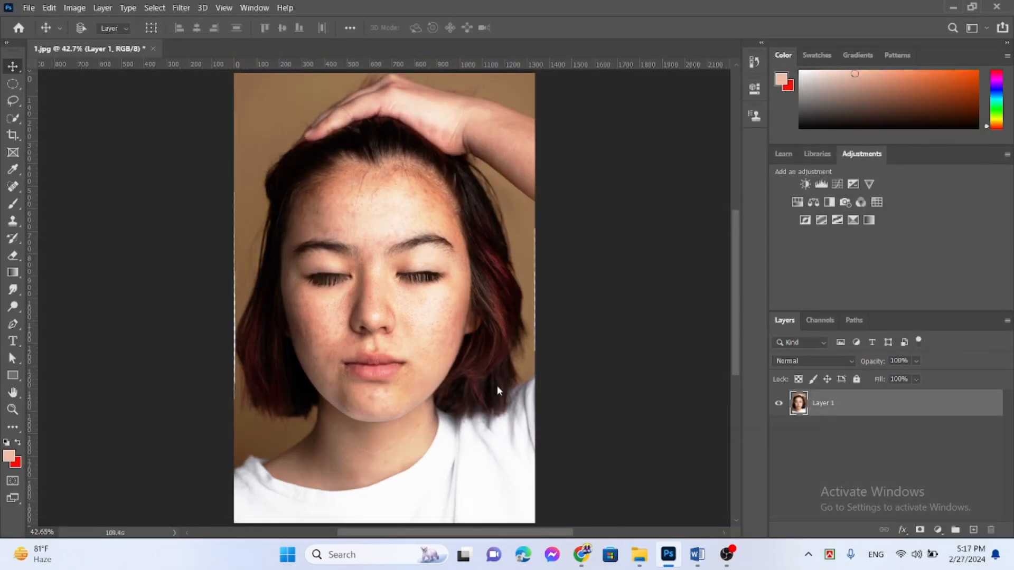
Step: Start the Camera Raw Filter and set exposure to +0.10, contrast +19, highlights +23 and whites +11
click(159, 8)
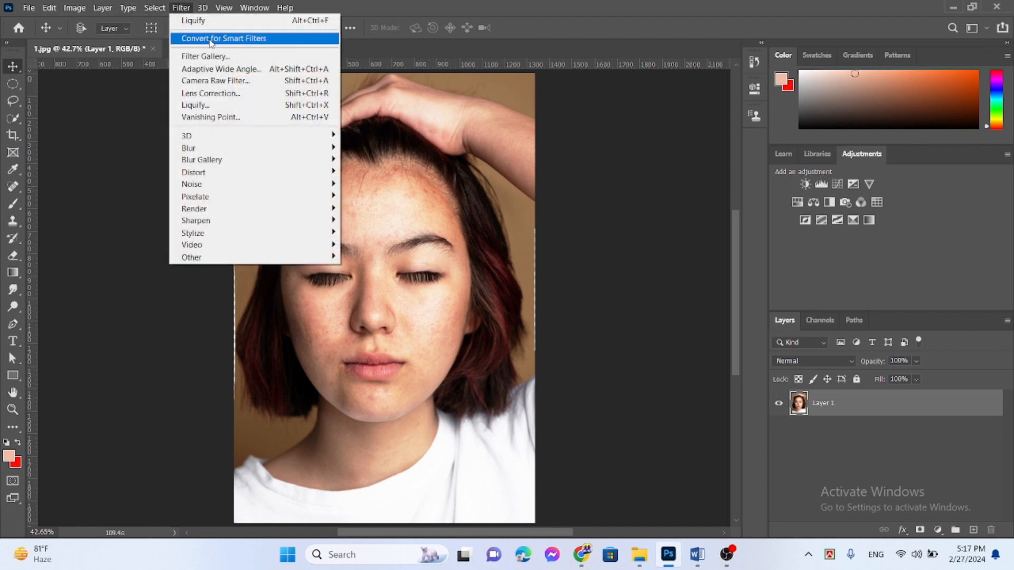
click(218, 82)
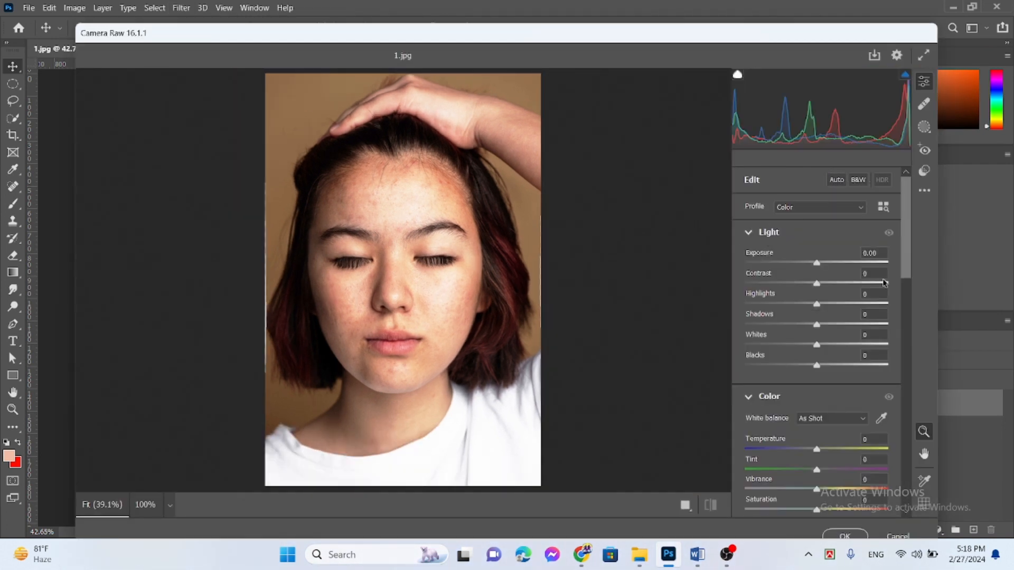
drag(819, 266, 829, 344)
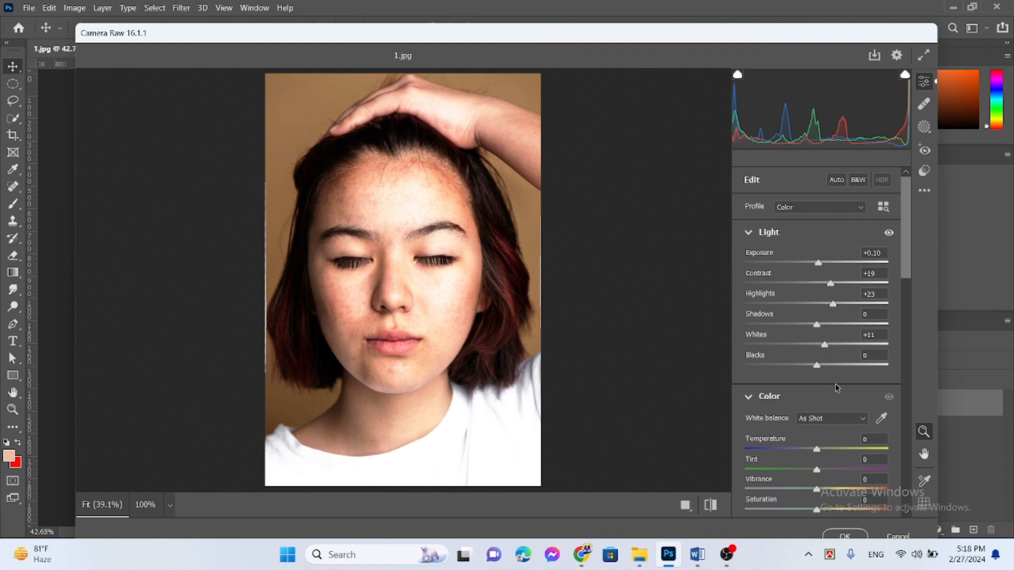
Step: Warm the portrait's colours with temperature +15 and saturation +5, and shift the tint very slightly
drag(813, 448, 830, 455)
scroll(846, 264, down, 5)
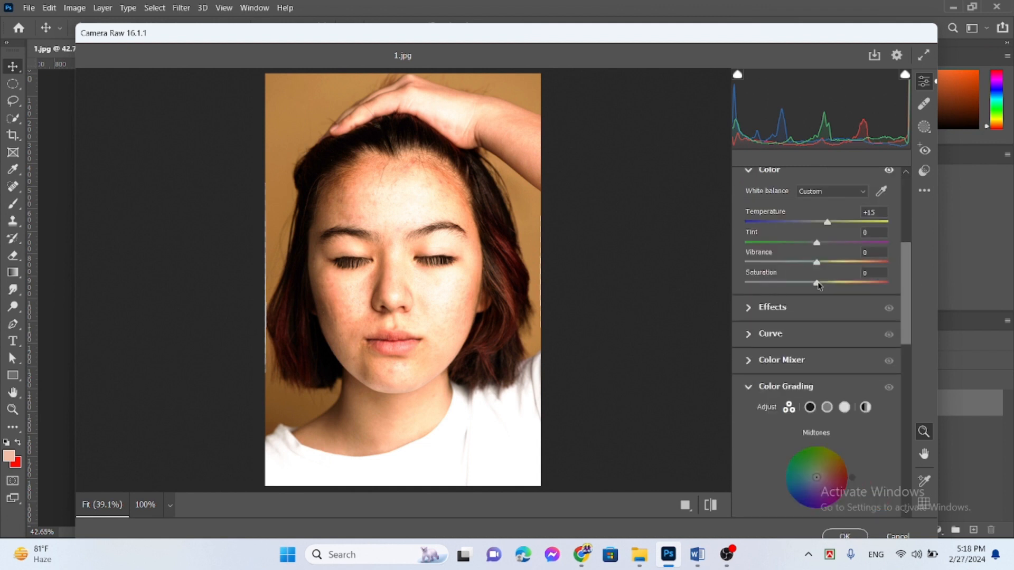
drag(819, 285, 820, 284)
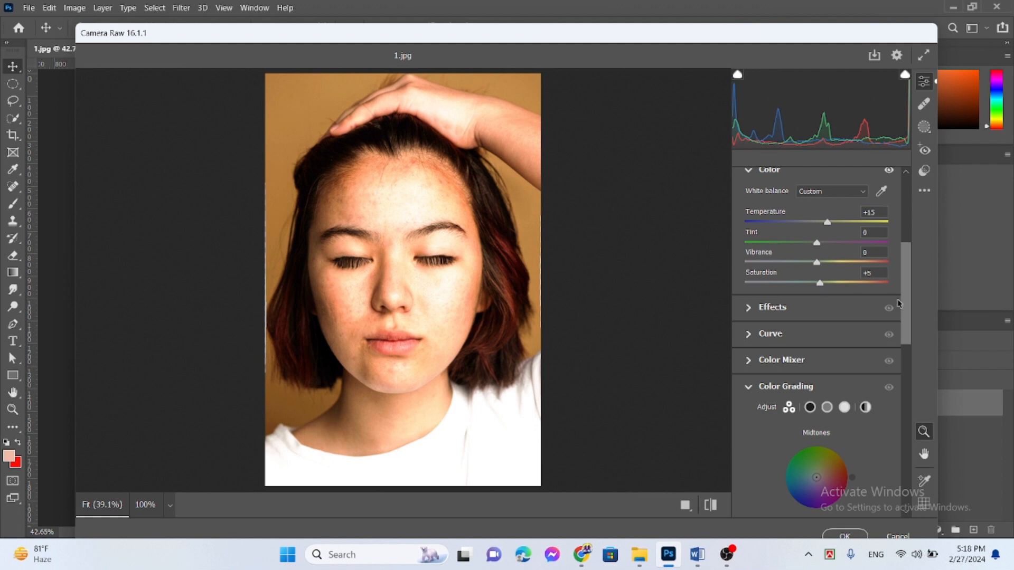
scroll(907, 298, up, 2)
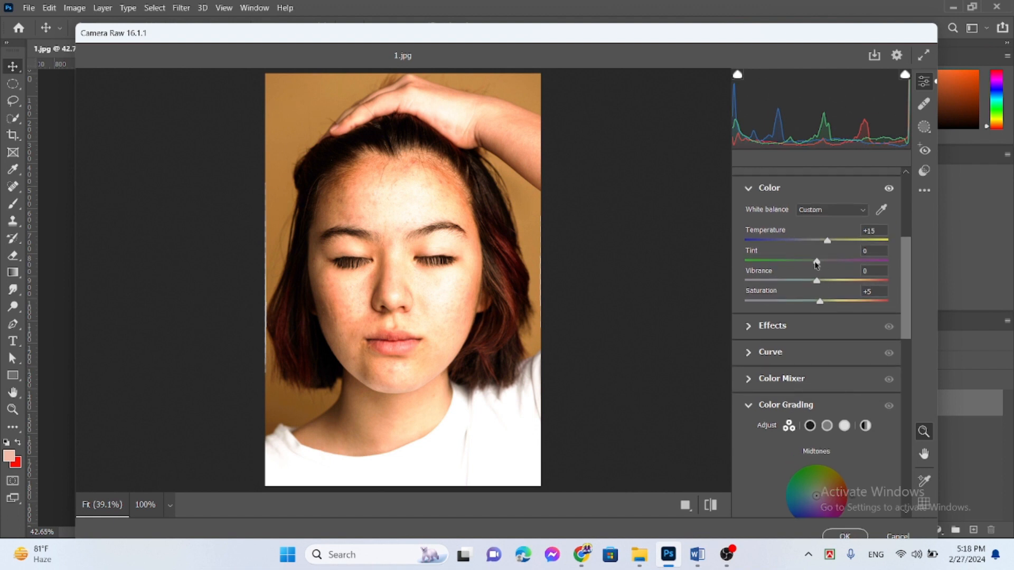
drag(817, 261, 818, 262)
scroll(907, 294, down, 5)
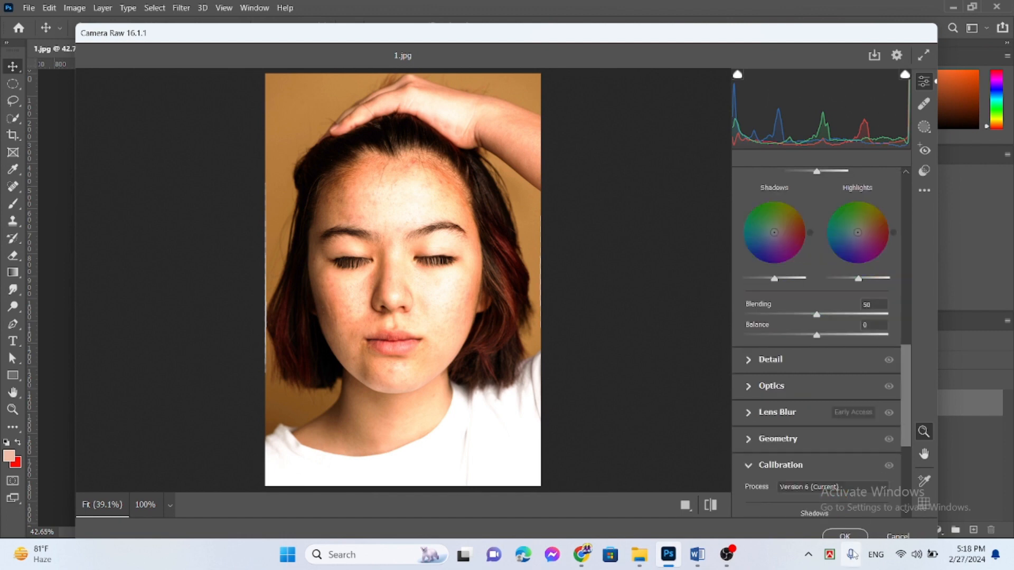
Step: Apply the Camera Raw adjustments and add a new empty layer above the portrait
click(848, 535)
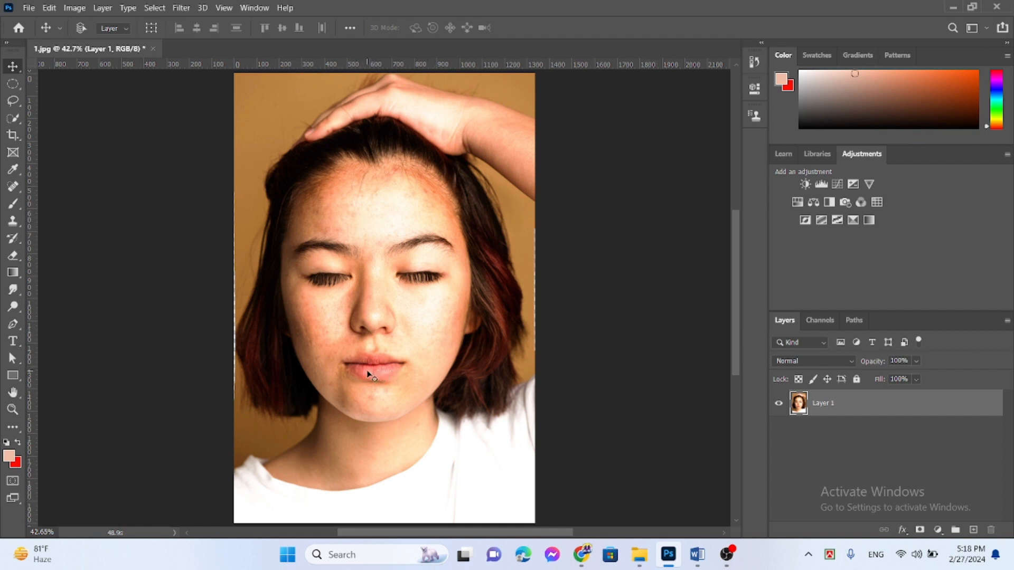
click(974, 529)
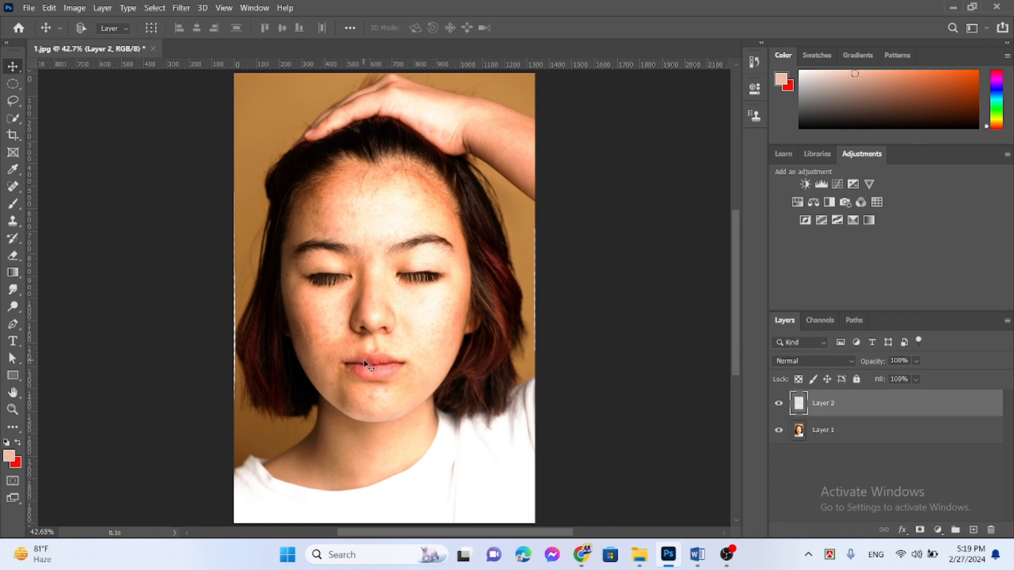
Step: Paint the lips red on the new layer with the Brush at 12% opacity, using the red background swatch as the foreground colour
key(ctrl+1)
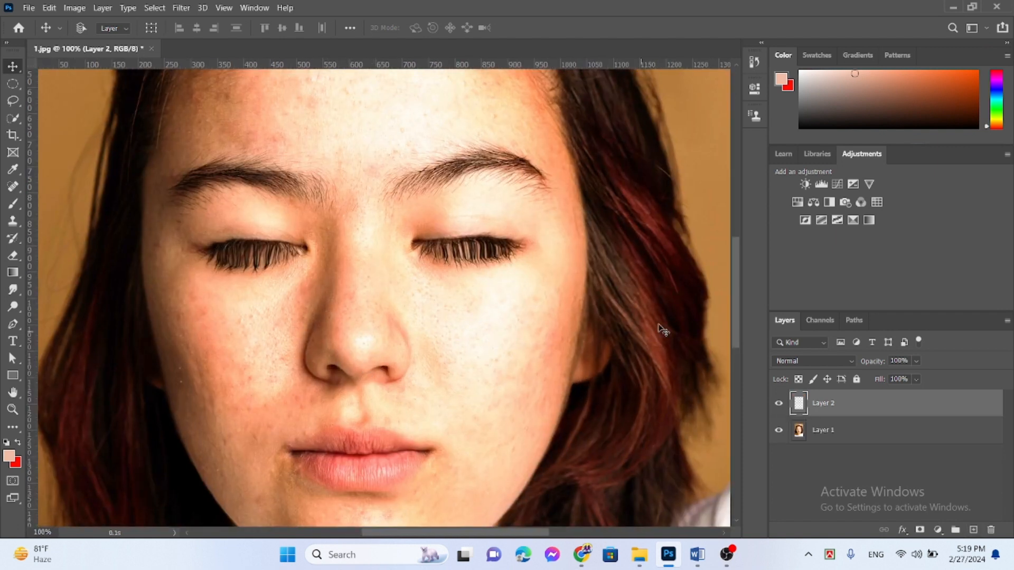
drag(735, 273, 737, 288)
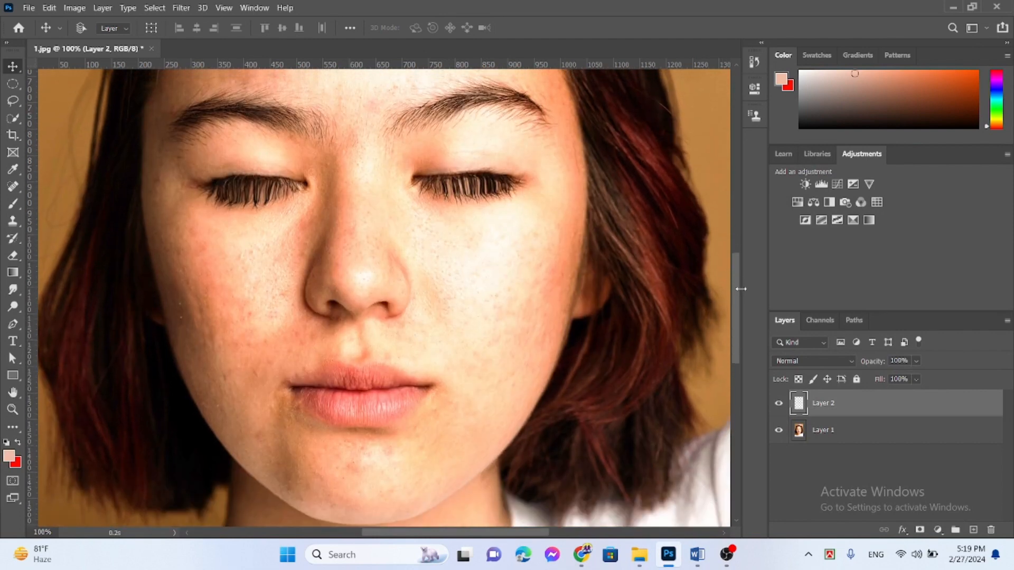
click(13, 204)
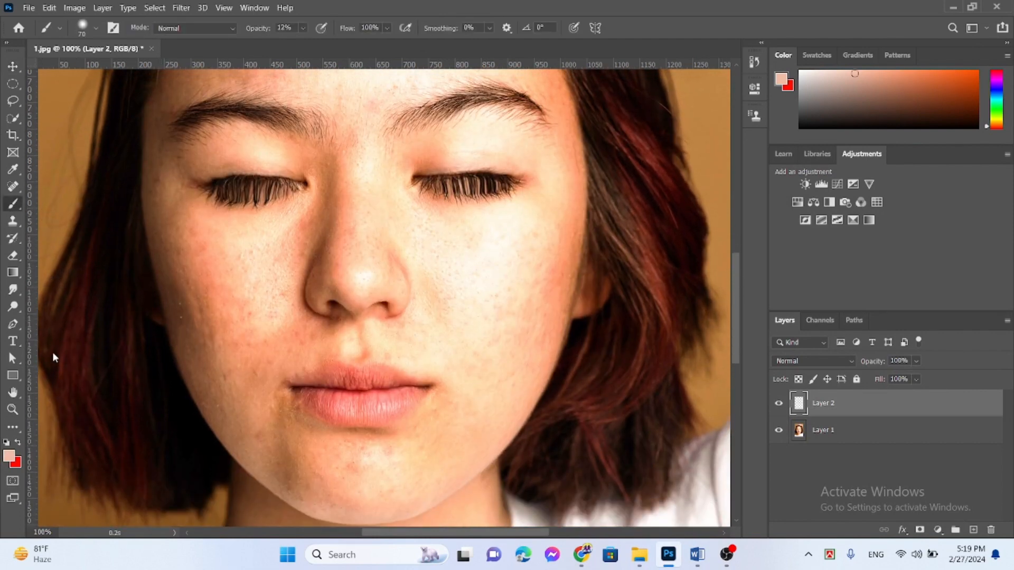
click(21, 445)
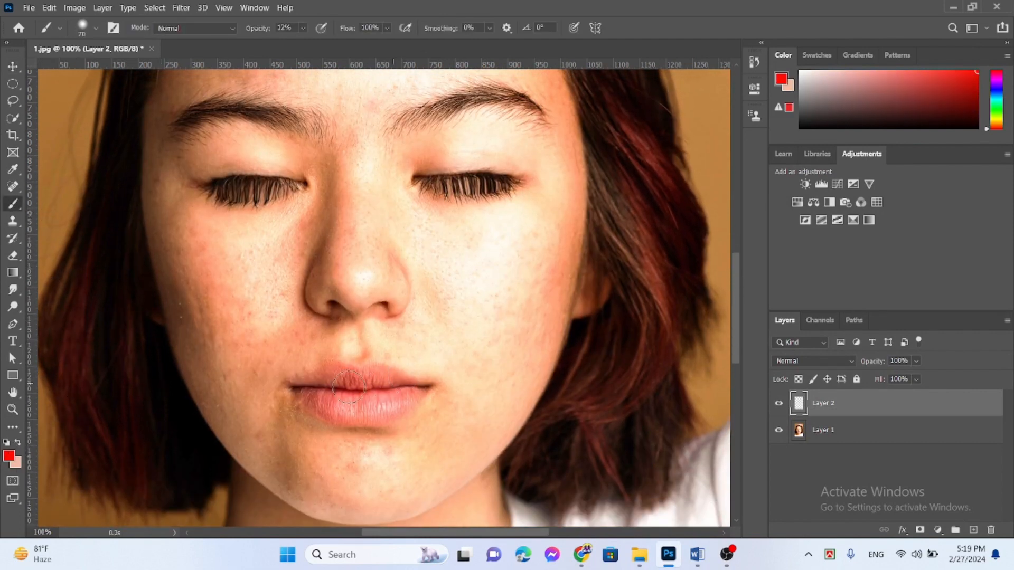
mouse_move(342, 385)
mouse_down()
mouse_move(319, 383)
mouse_move(378, 385)
mouse_move(411, 402)
mouse_move(349, 416)
mouse_move(296, 399)
mouse_move(378, 386)
mouse_move(410, 401)
mouse_move(314, 413)
mouse_move(360, 397)
mouse_move(302, 392)
mouse_move(408, 389)
mouse_move(317, 399)
mouse_move(403, 395)
mouse_move(301, 389)
mouse_move(346, 422)
mouse_up()
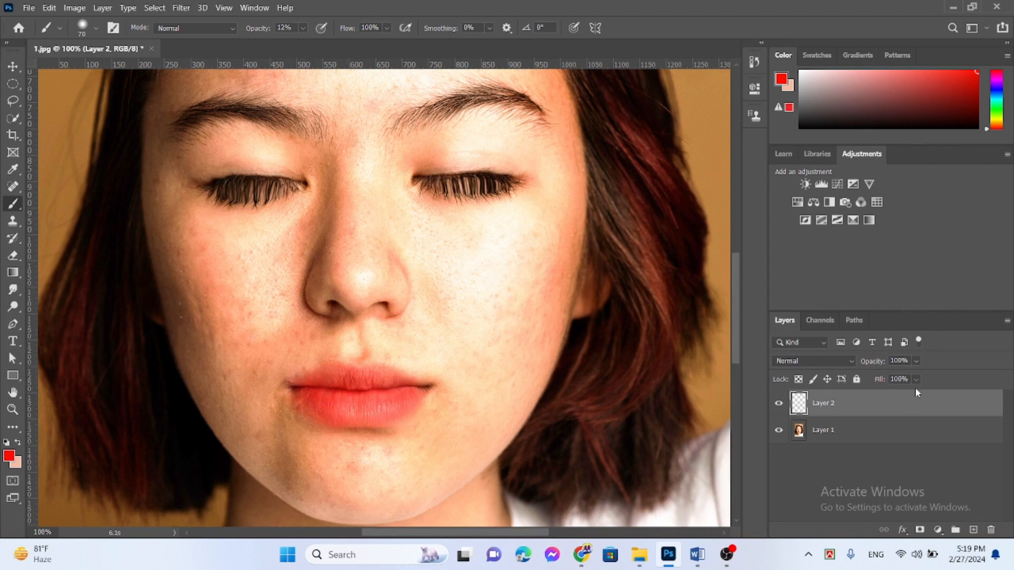
Step: Erase the red paint that spills over the edges of the lips with the Eraser
click(12, 255)
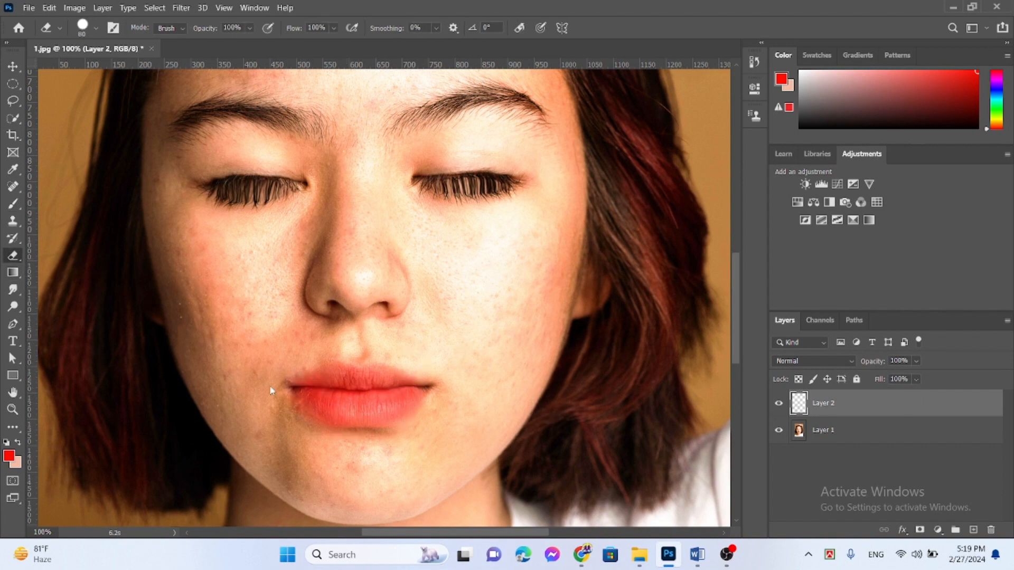
mouse_move(278, 420)
mouse_down()
mouse_move(415, 466)
mouse_move(311, 462)
mouse_move(312, 430)
mouse_move(288, 422)
mouse_move(464, 486)
mouse_move(242, 500)
mouse_move(147, 374)
mouse_up()
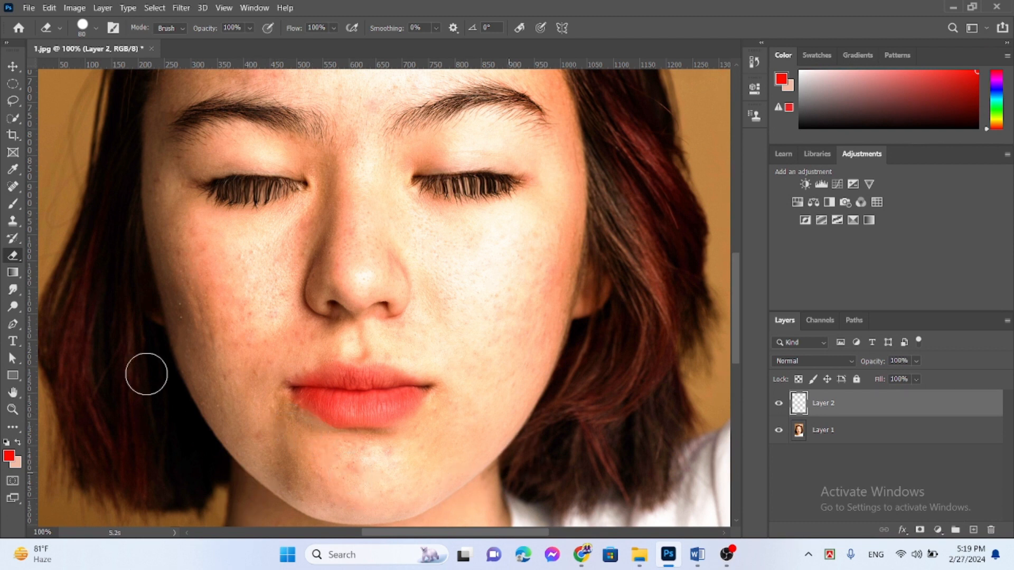
click(12, 66)
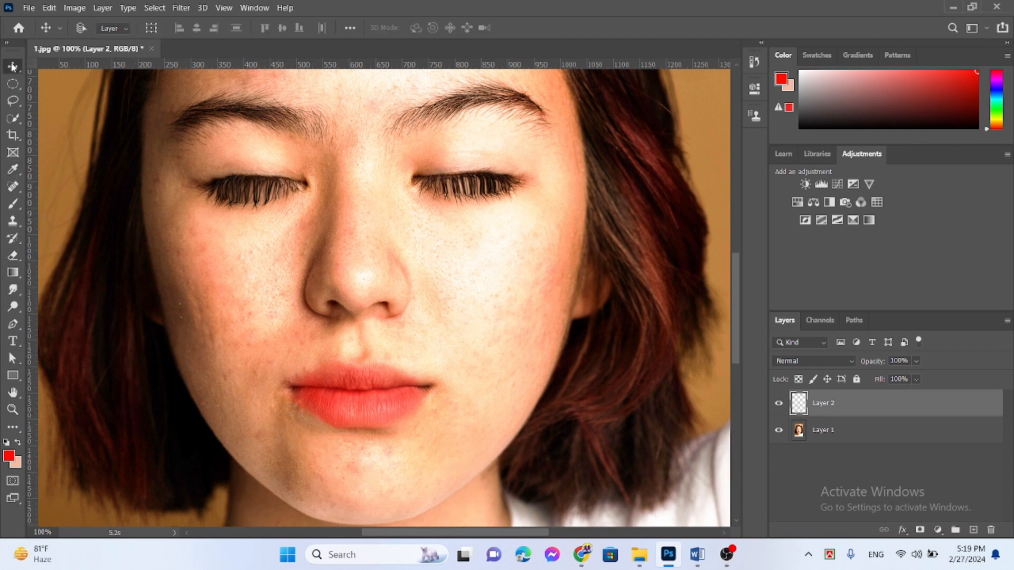
Step: Set the lip colour layer's Blend If white limit for the underlying layer to 196 and apply it
double_click(907, 410)
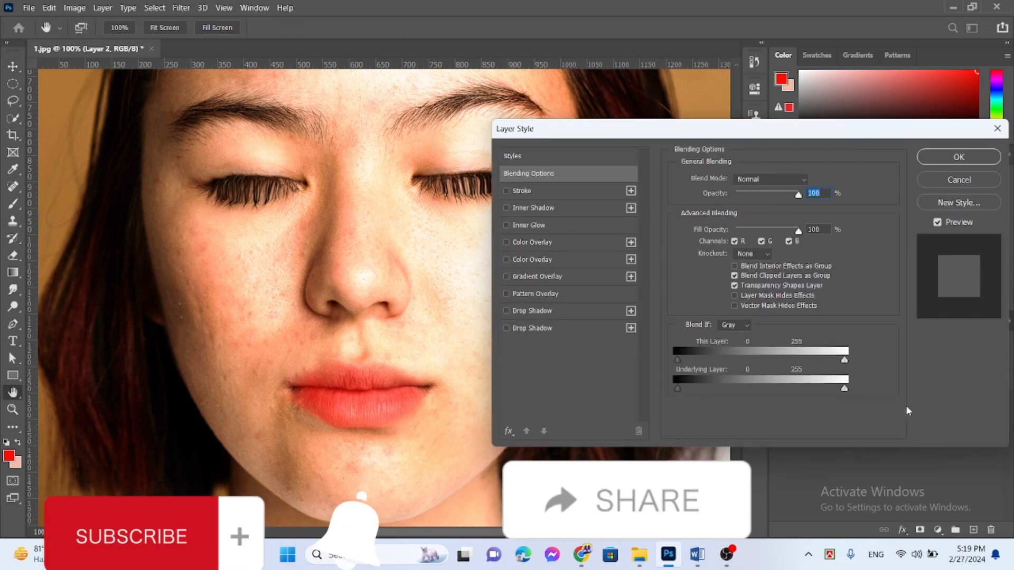
drag(844, 391, 806, 391)
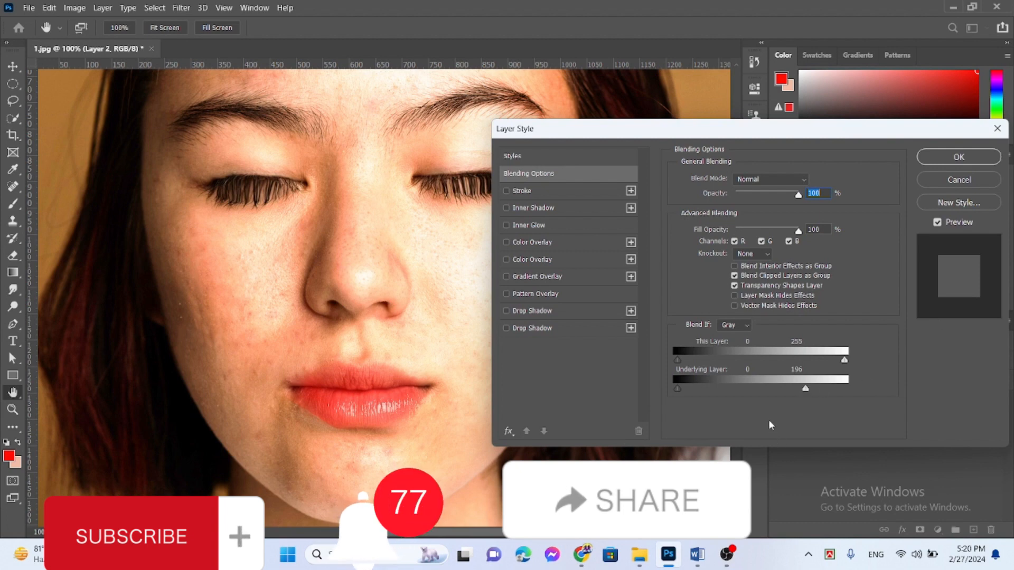
click(958, 156)
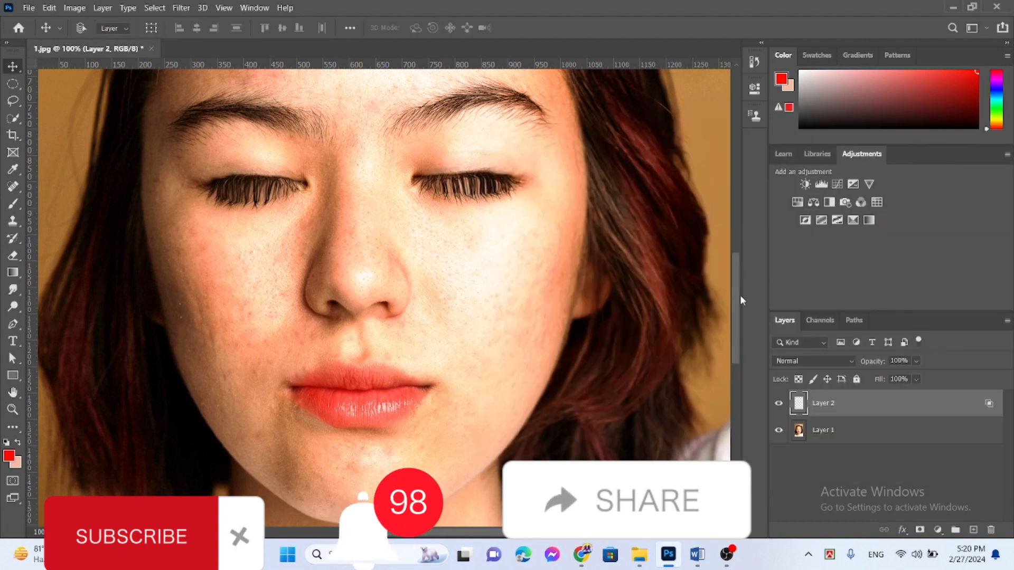
Step: Export the retouched portrait with Save for Web as a JPEG at maximum quality 100, 1335 by 2000 px
key(ctrl+0)
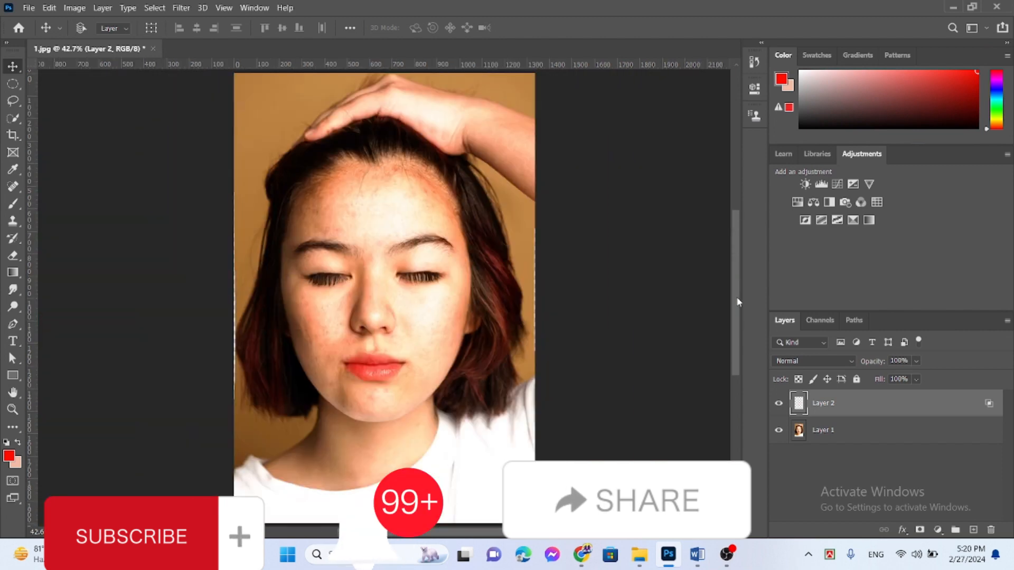
click(29, 7)
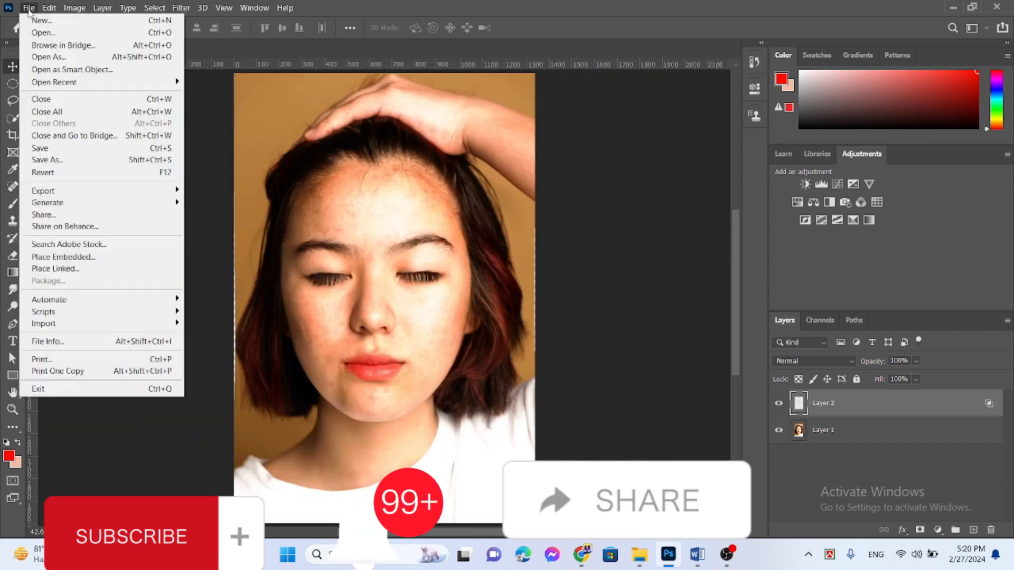
mouse_move(61, 196)
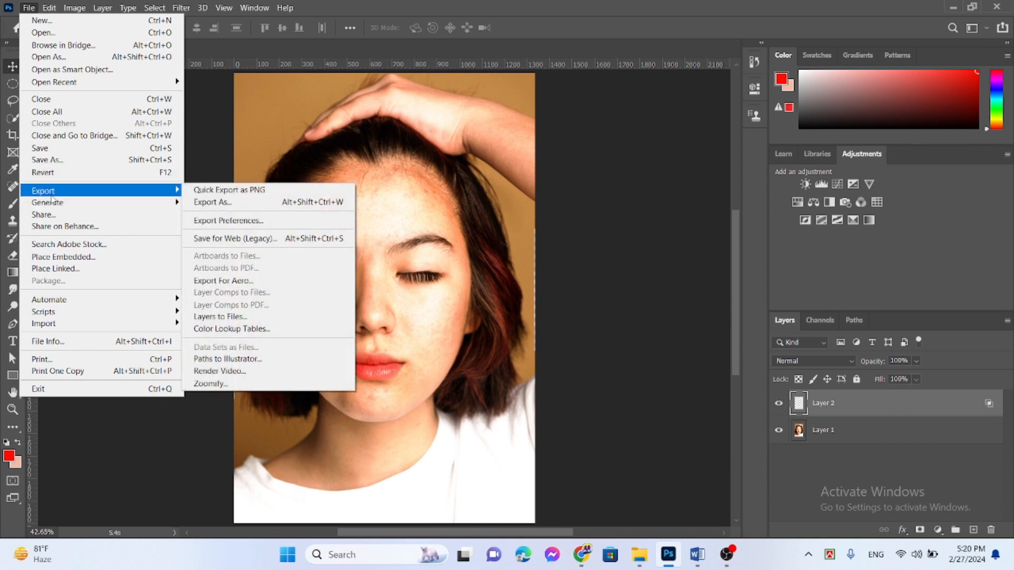
click(235, 239)
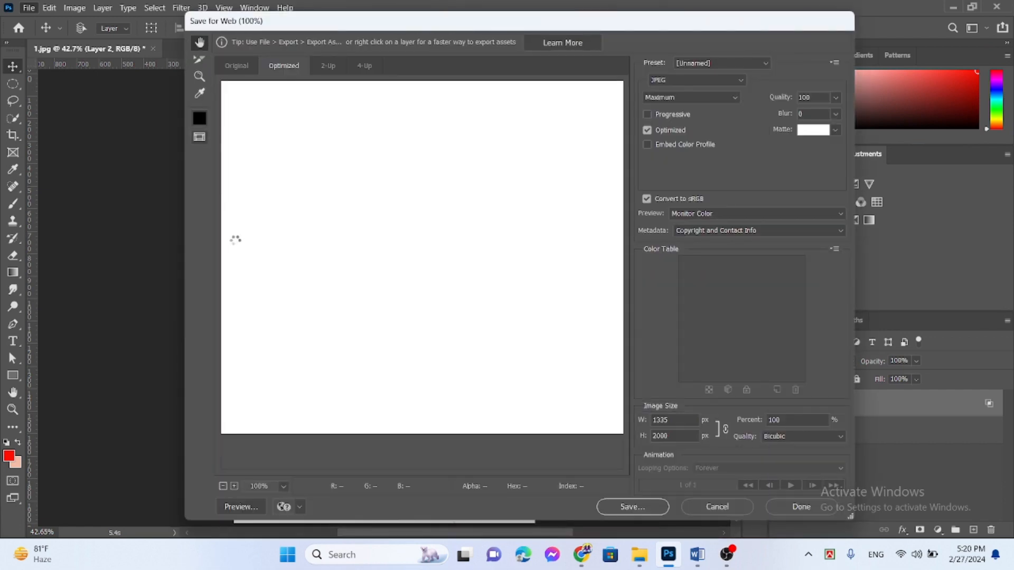
click(637, 507)
click(555, 276)
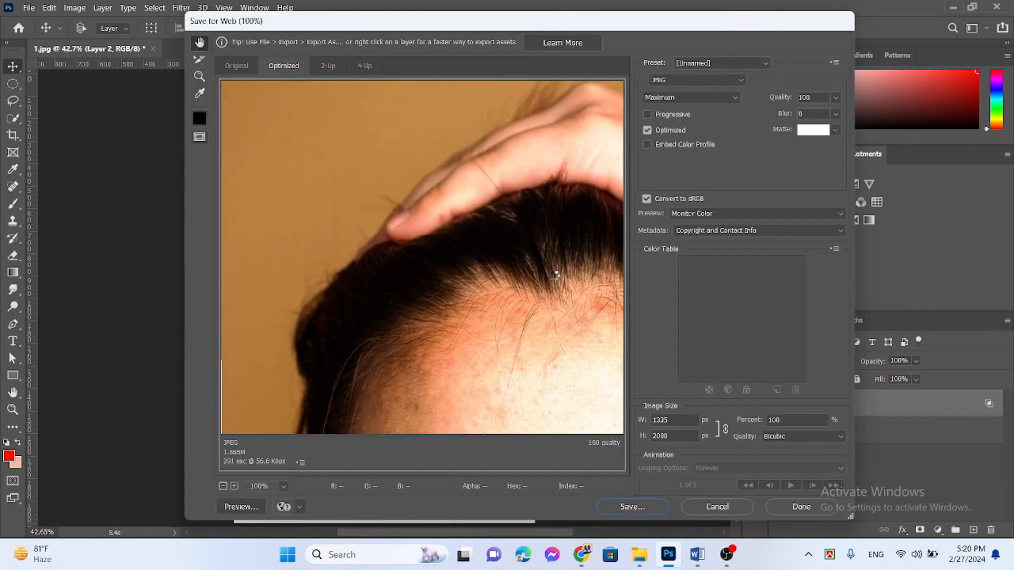